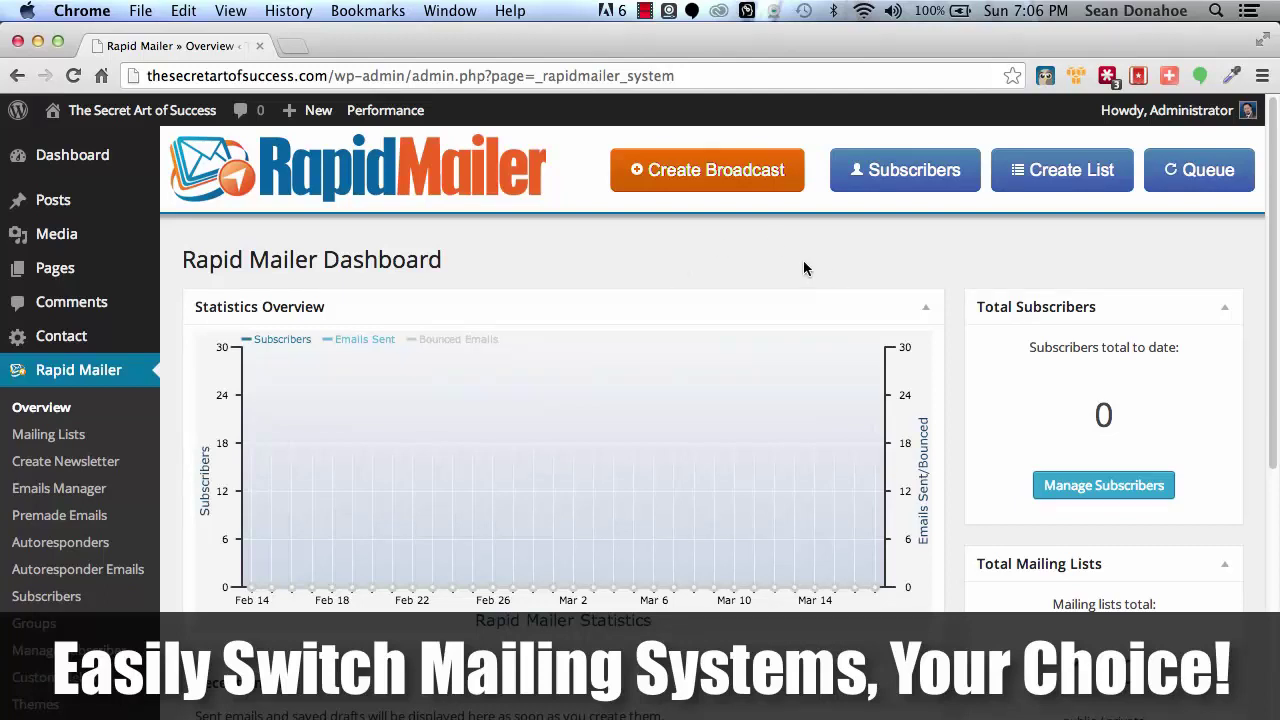
pyautogui.scroll(-3, 731, 295)
pyautogui.scroll(3, 731, 297)
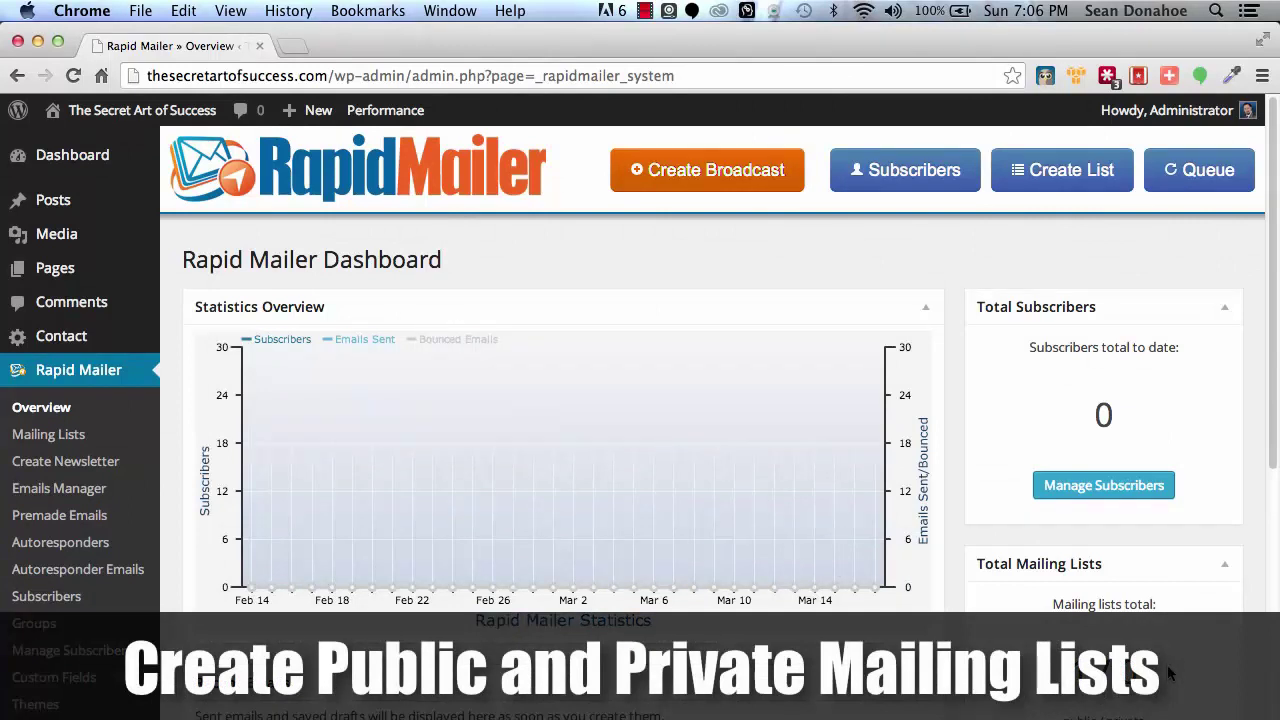
pyautogui.scroll(-5, 1165, 673)
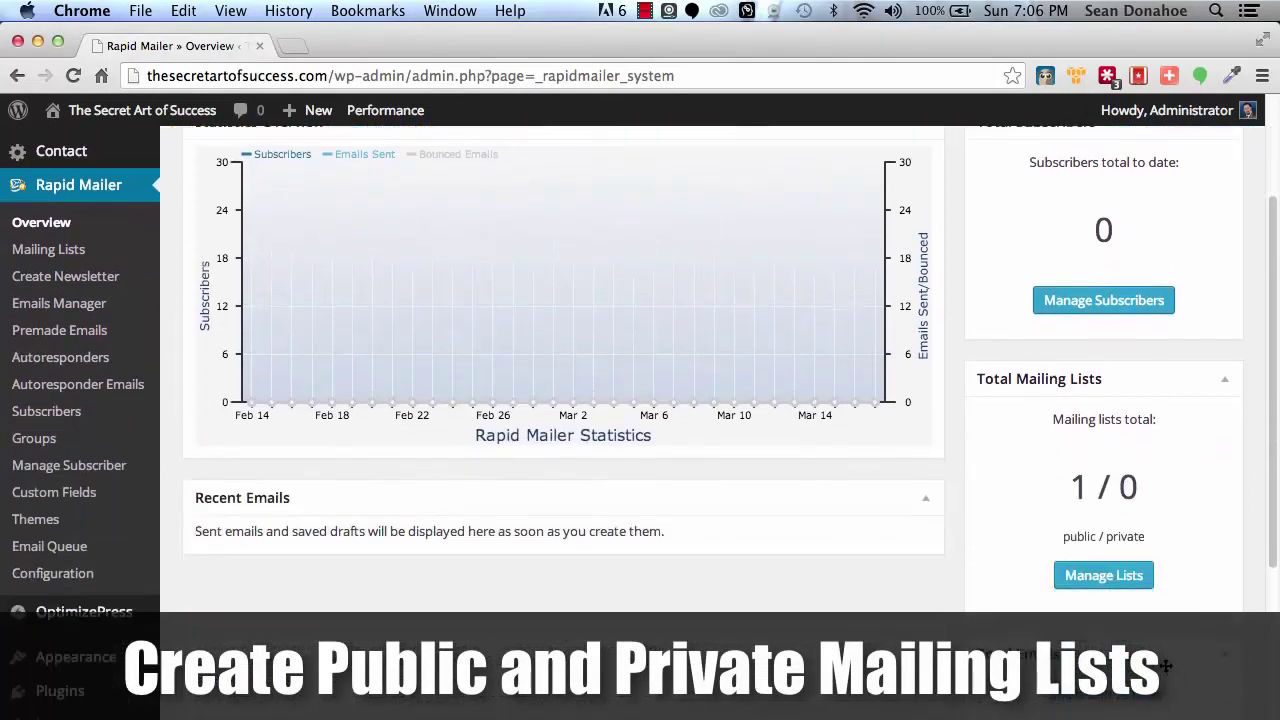
pyautogui.scroll(-8, 1165, 665)
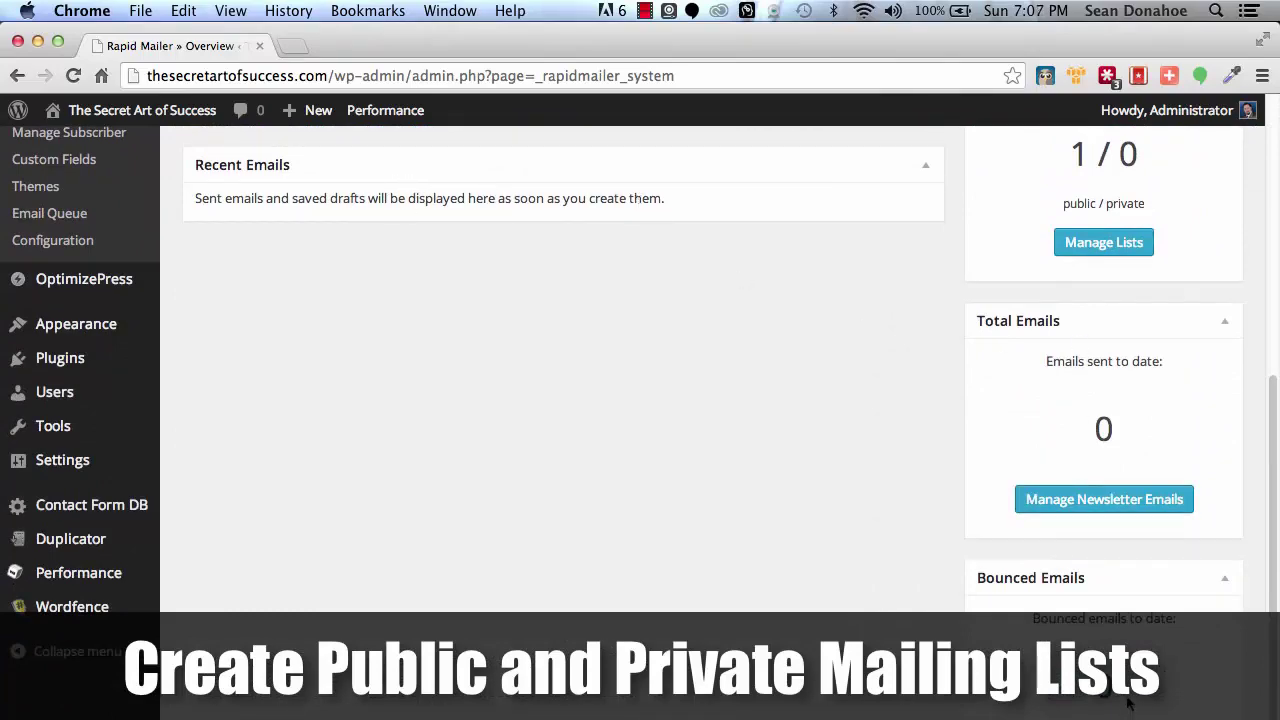
pyautogui.scroll(10, 778, 420)
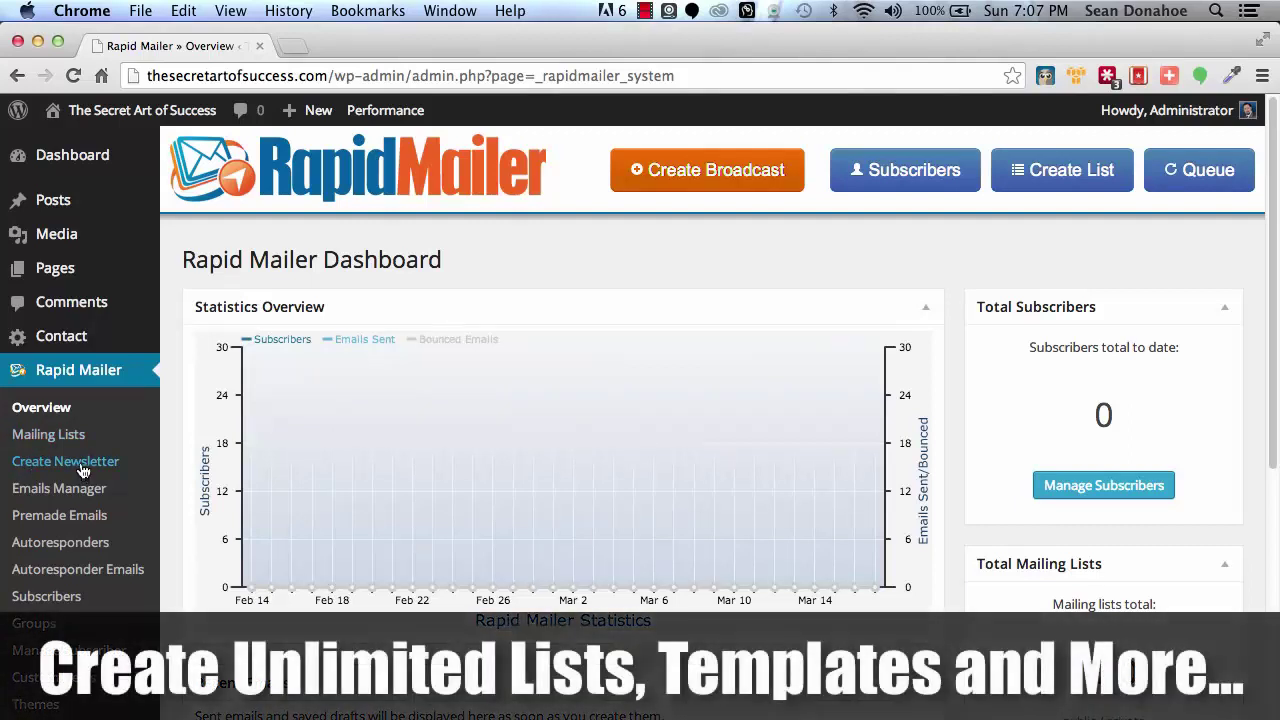
pyautogui.scroll(-1, 84, 470)
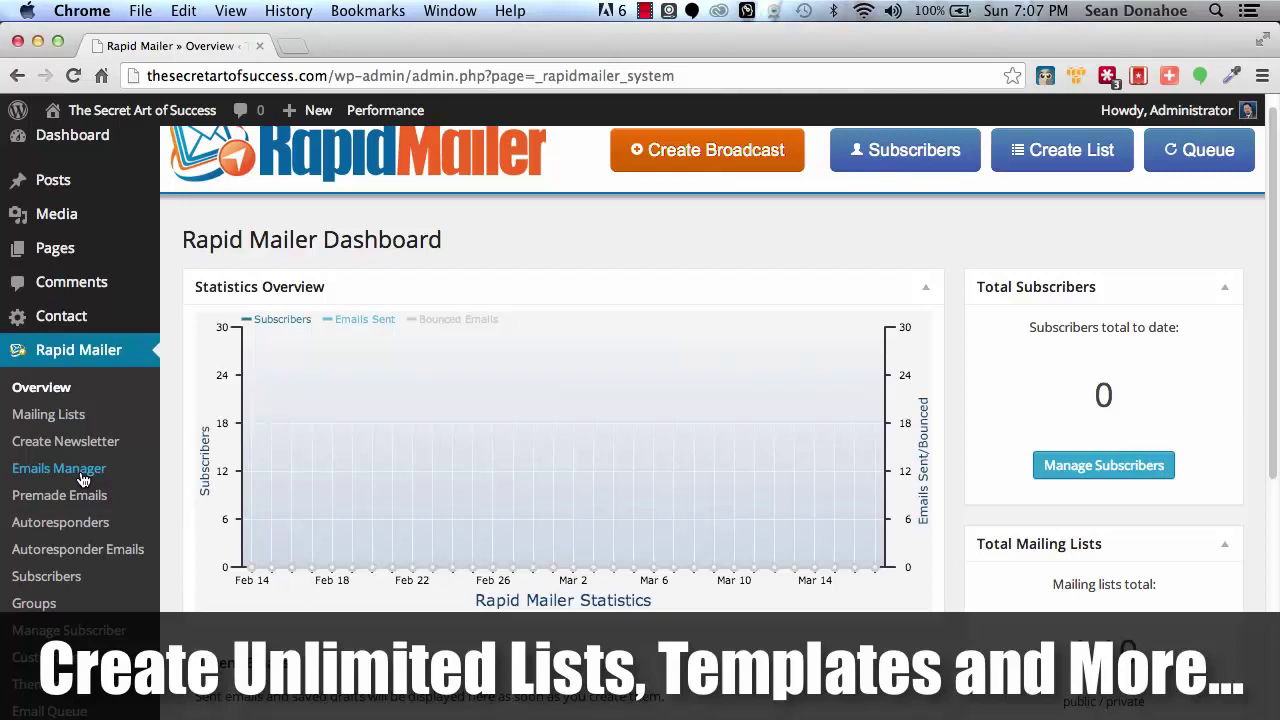
pyautogui.scroll(-2, 84, 478)
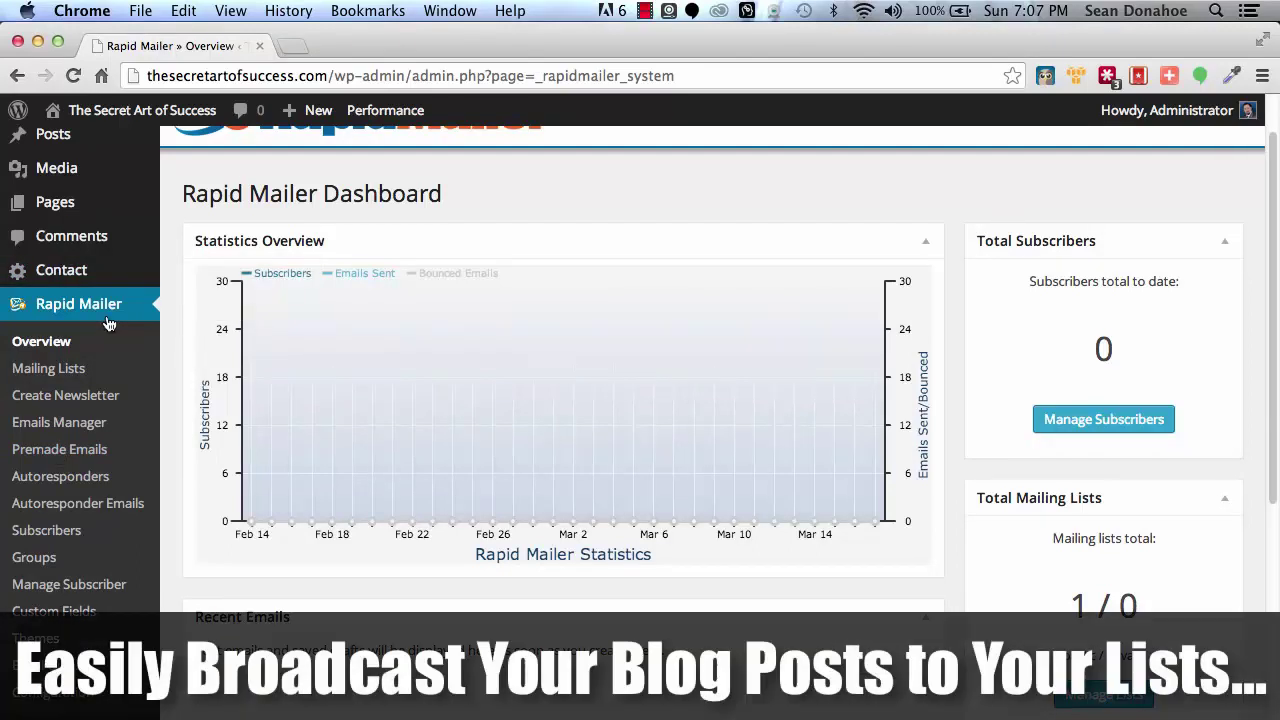
# Open Add New Post in a new tab and scroll to Send as Newsletter (Excerpt of Post, Default theme)
pyautogui.moveTo(113, 142)
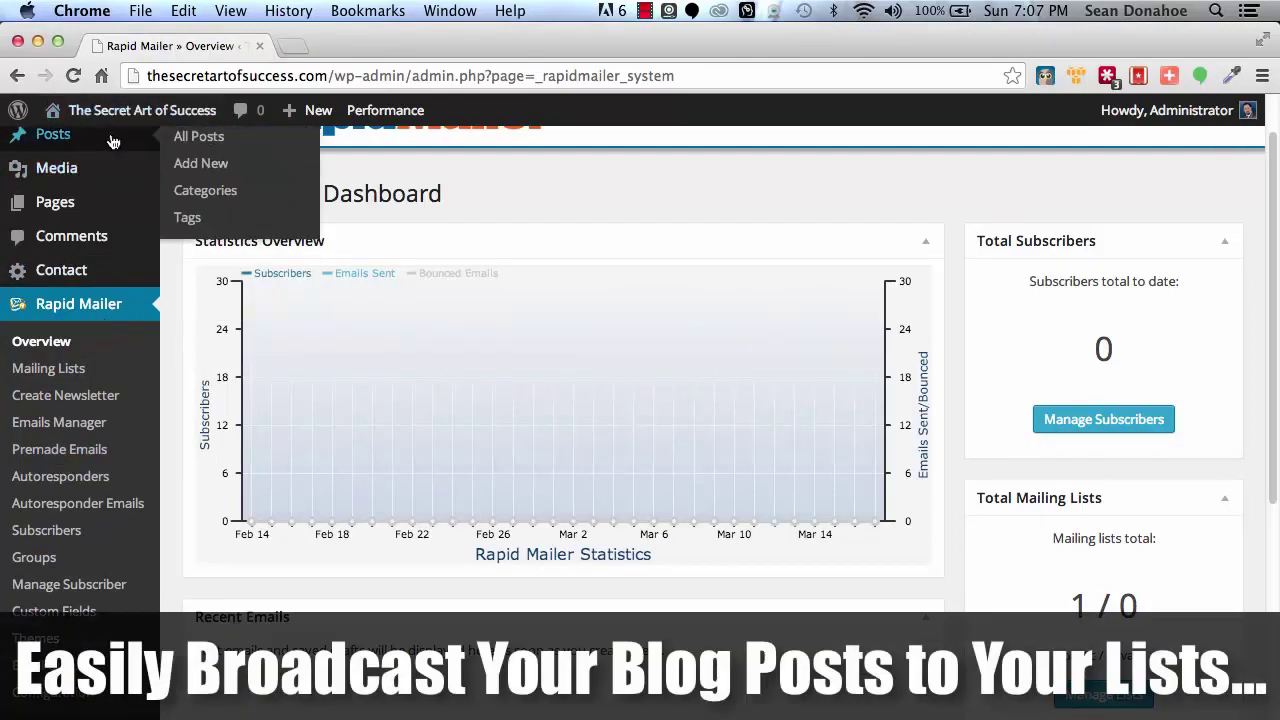
pyautogui.rightClick(201, 160)
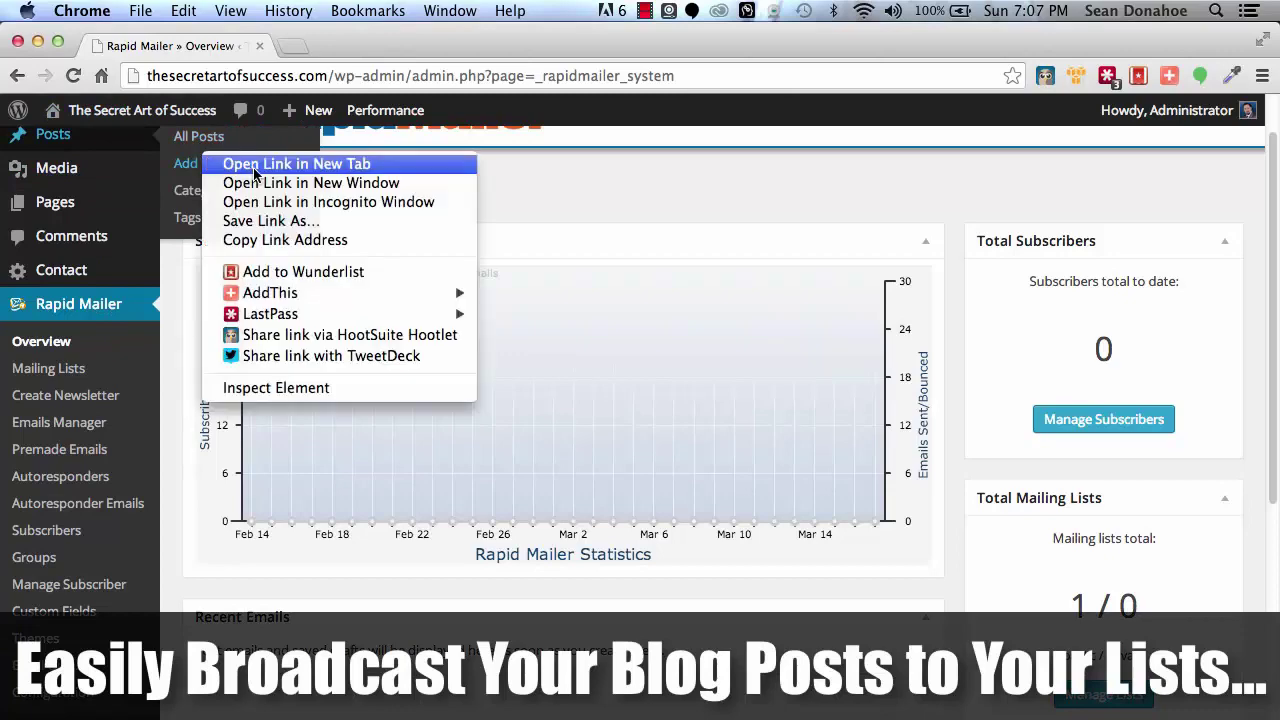
pyautogui.click(254, 170)
pyautogui.click(334, 50)
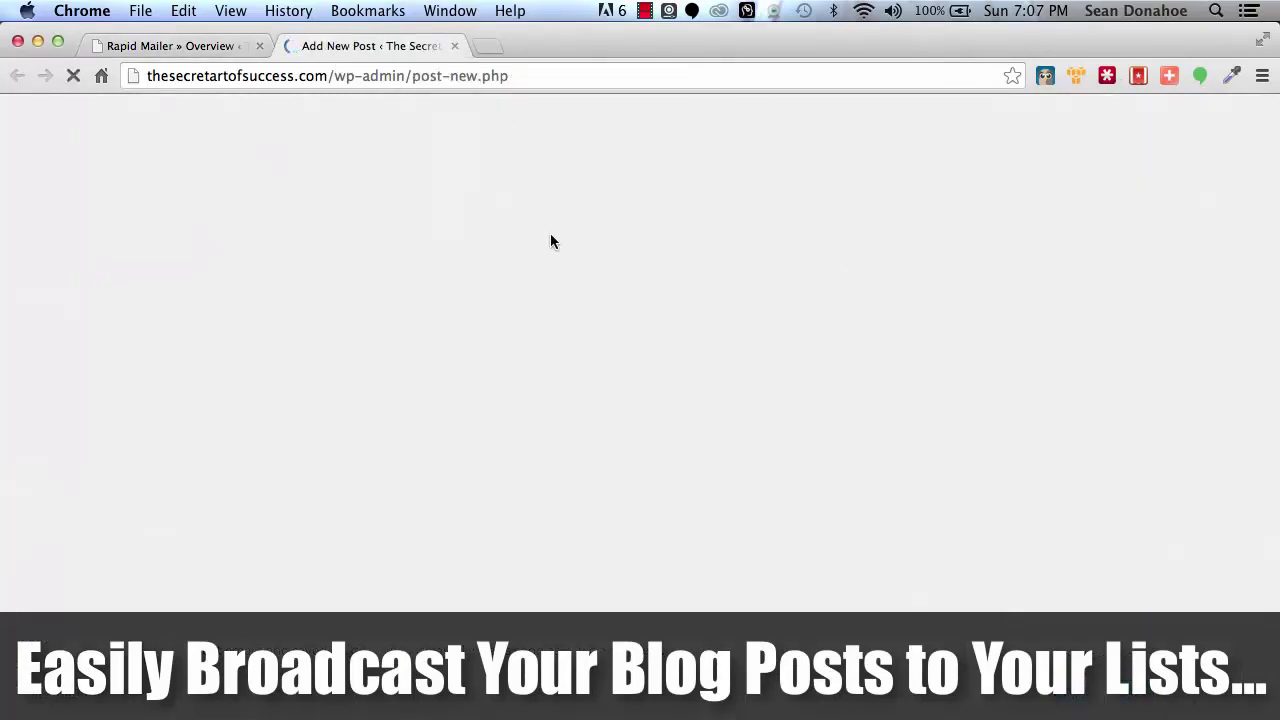
pyautogui.scroll(-5, 563, 492)
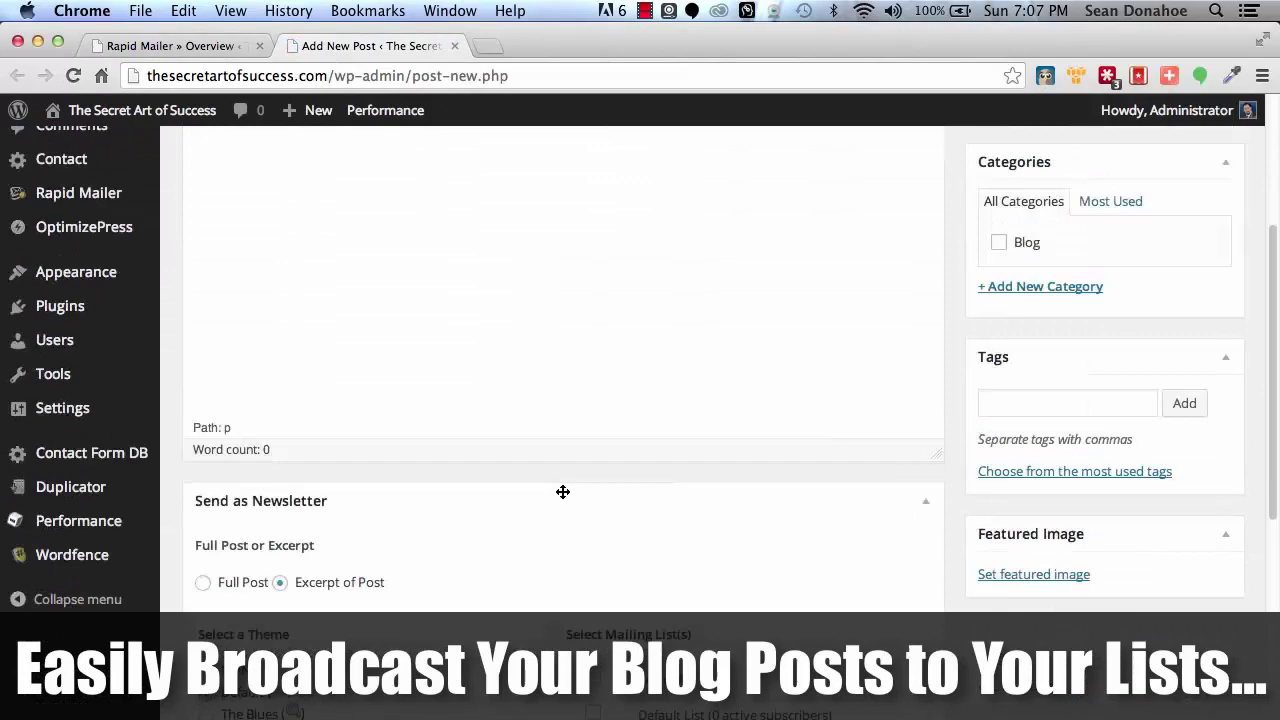
pyautogui.scroll(-10, 563, 492)
pyautogui.scroll(12, 561, 490)
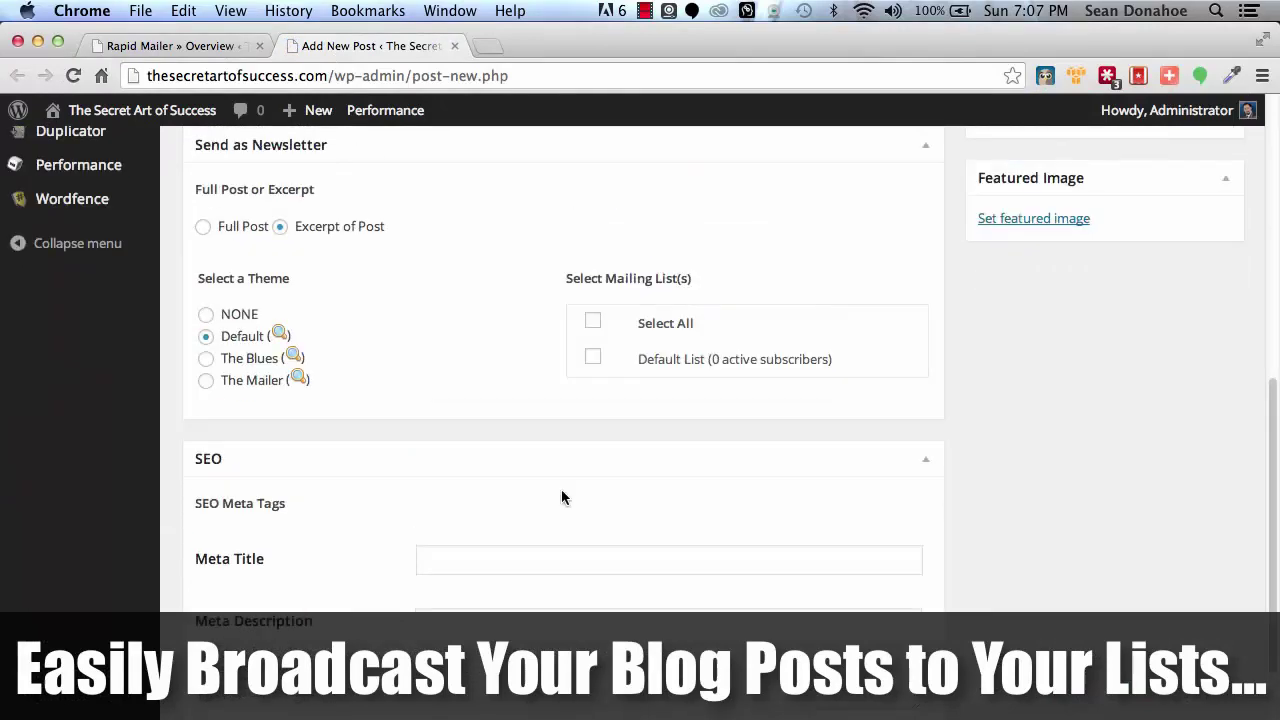
pyautogui.scroll(-8, 561, 490)
pyautogui.scroll(3, 561, 491)
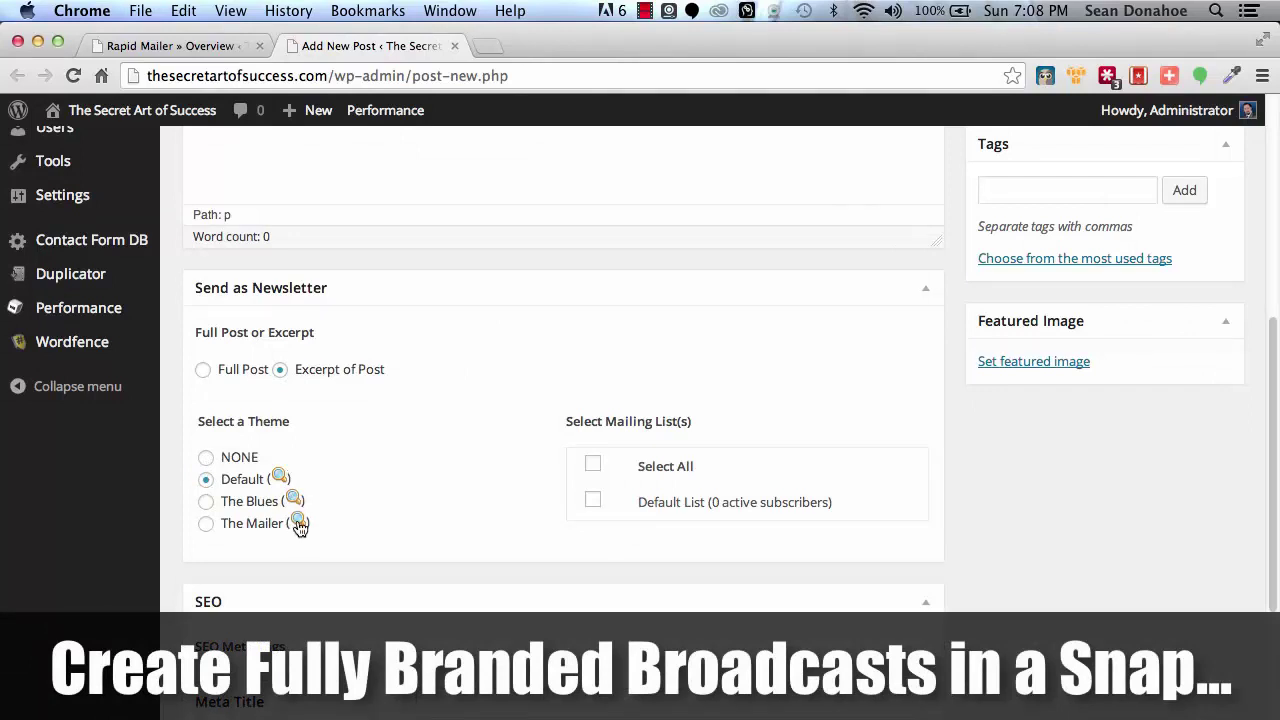
pyautogui.click(295, 501)
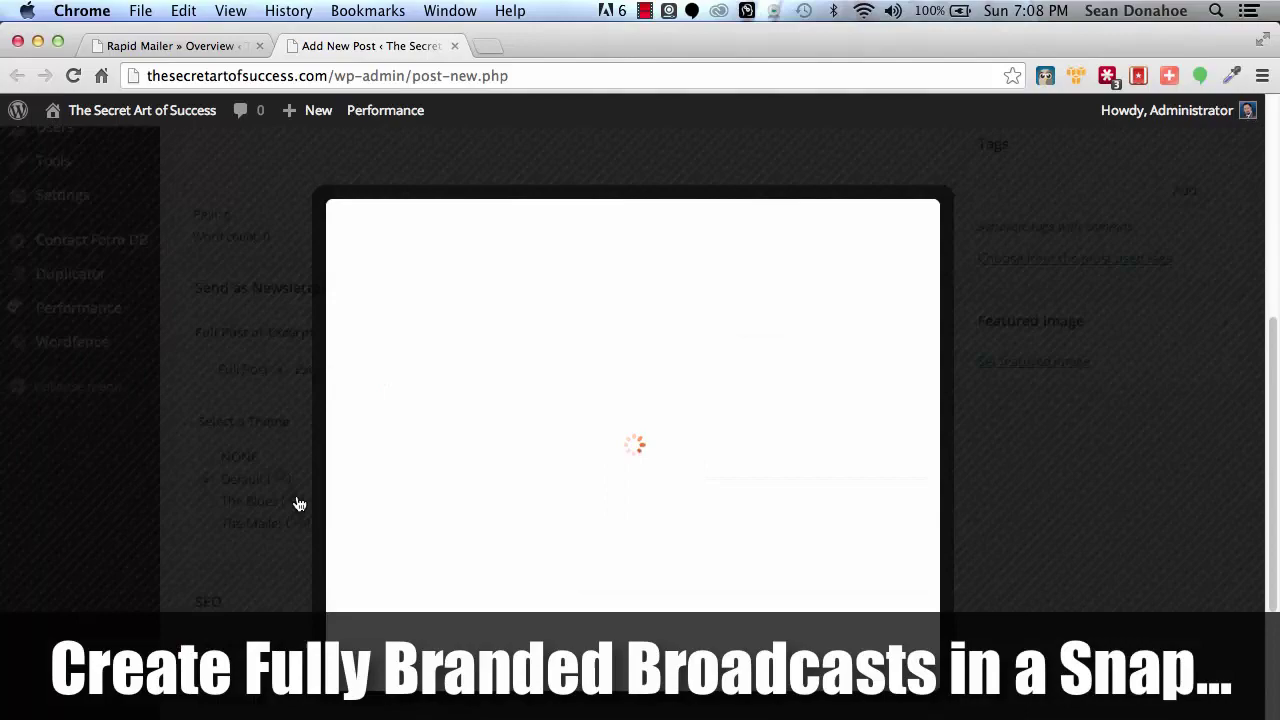
pyautogui.scroll(-8, 560, 349)
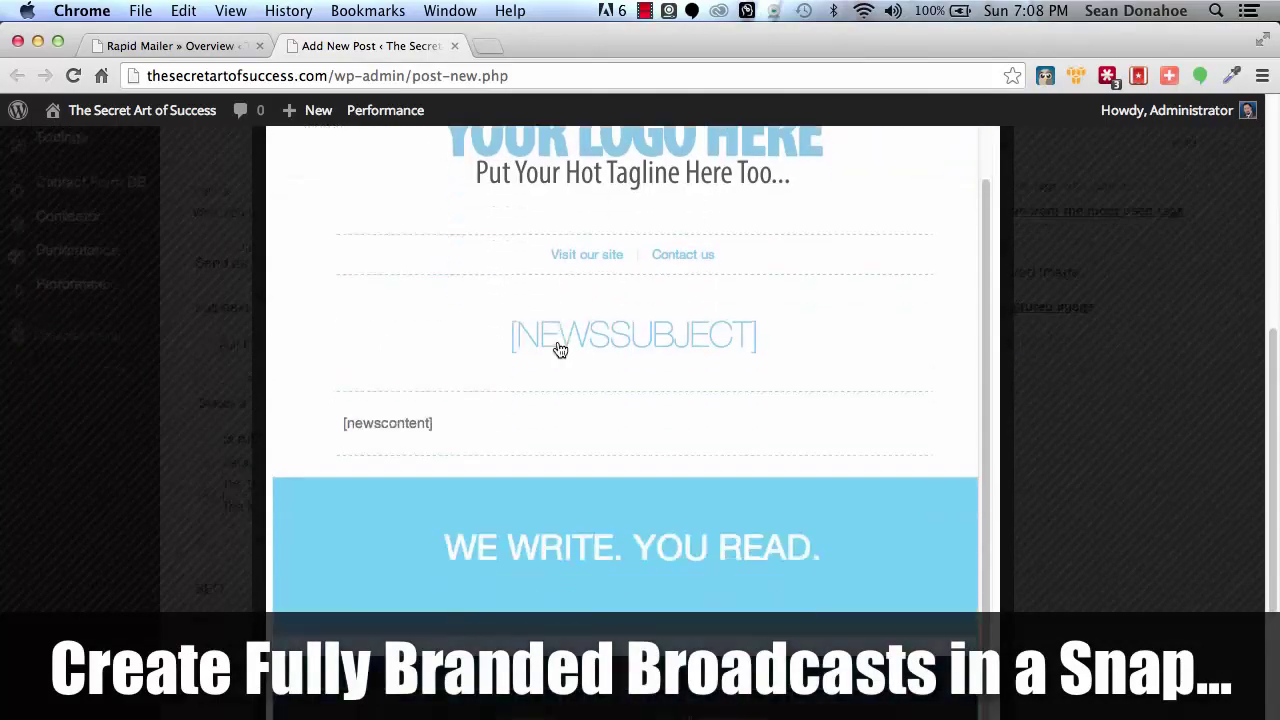
pyautogui.scroll(10, 560, 347)
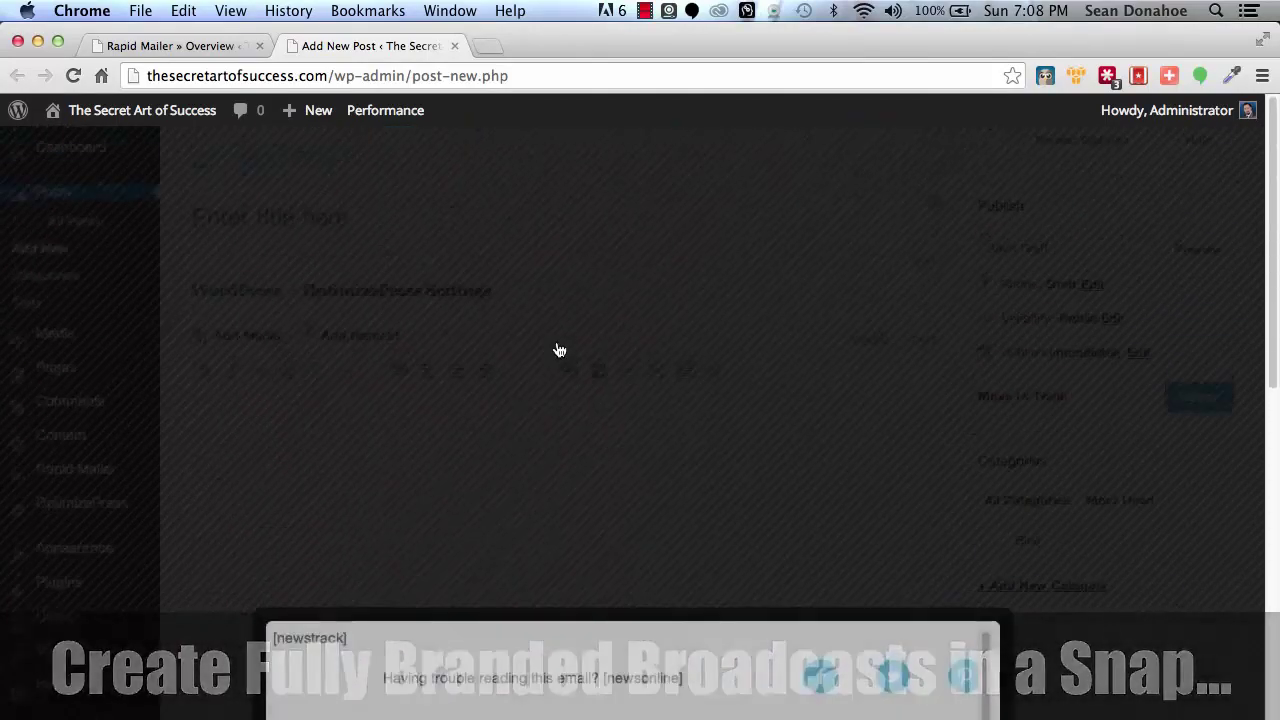
pyautogui.scroll(-4, 558, 347)
pyautogui.scroll(5, 917, 211)
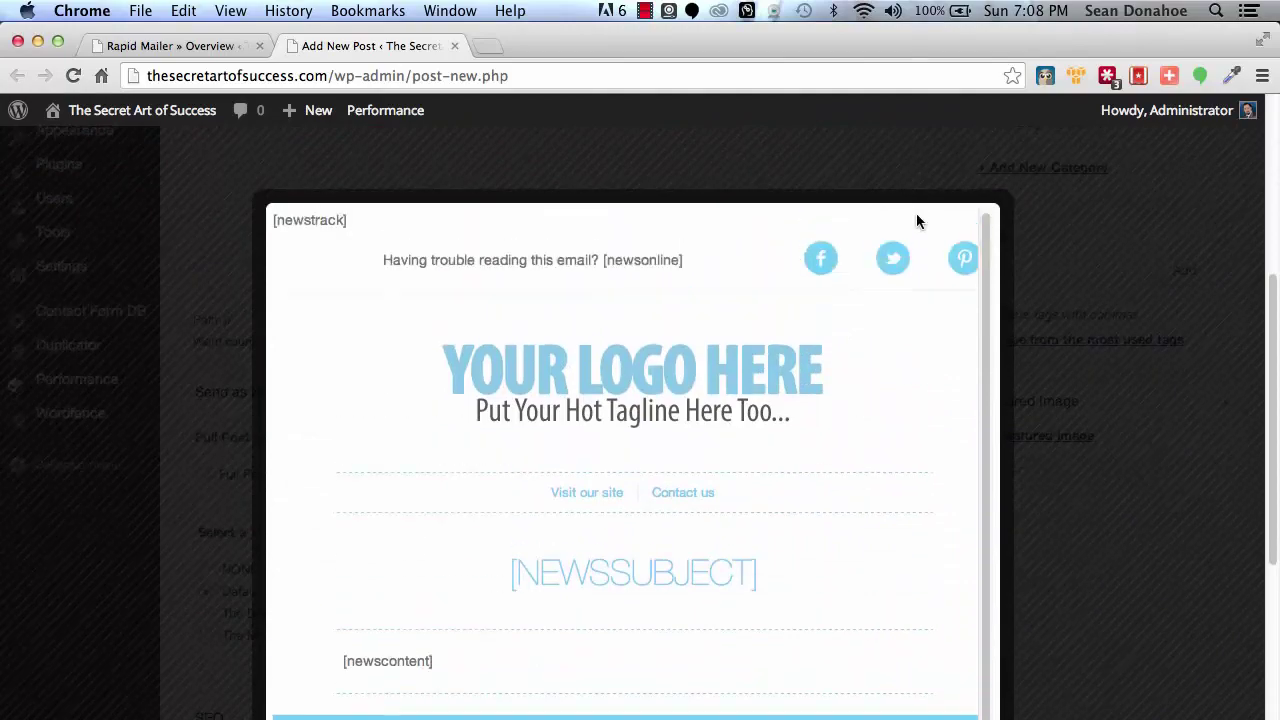
pyautogui.scroll(-6, 1031, 382)
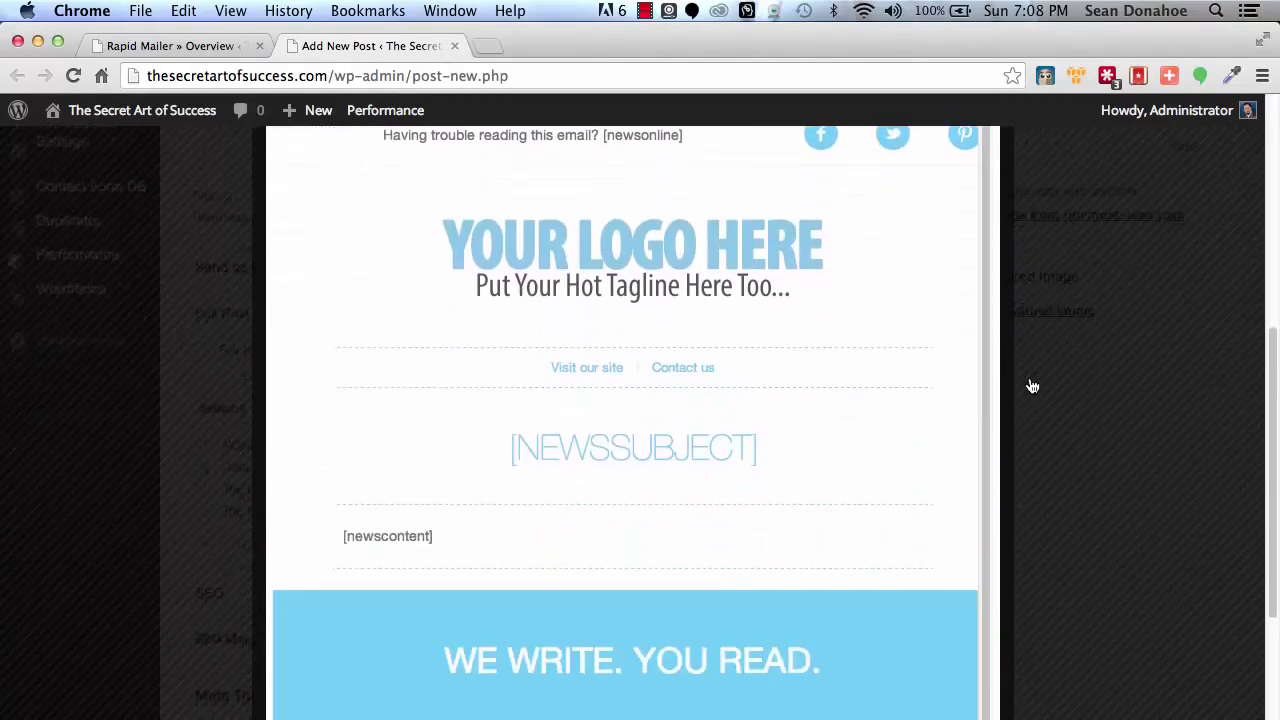
pyautogui.click(1008, 651)
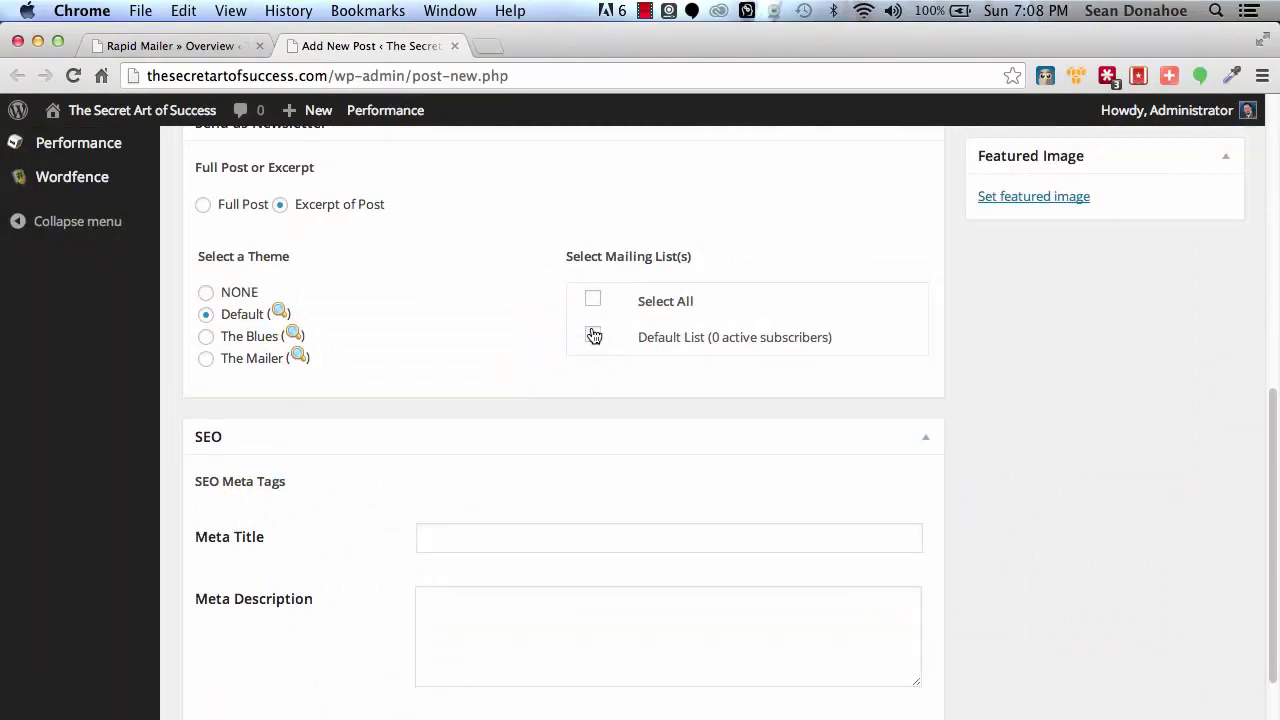
pyautogui.scroll(4, 481, 328)
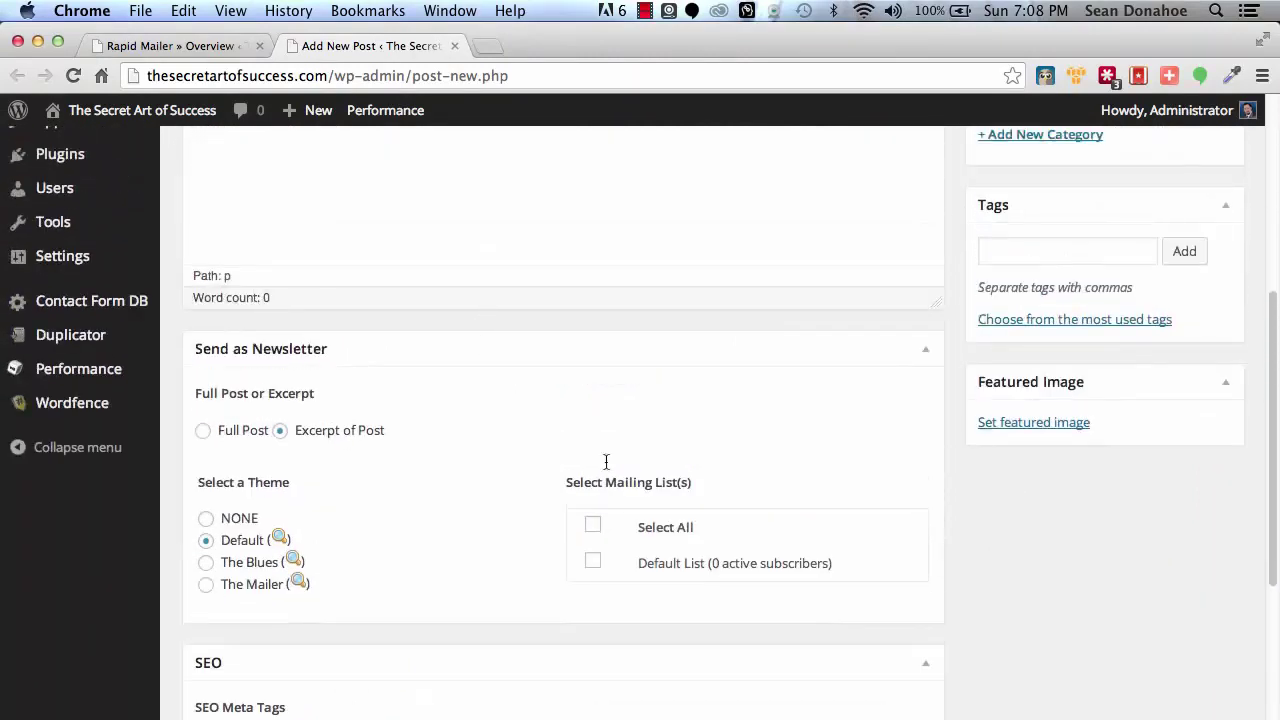
pyautogui.scroll(8, 1077, 597)
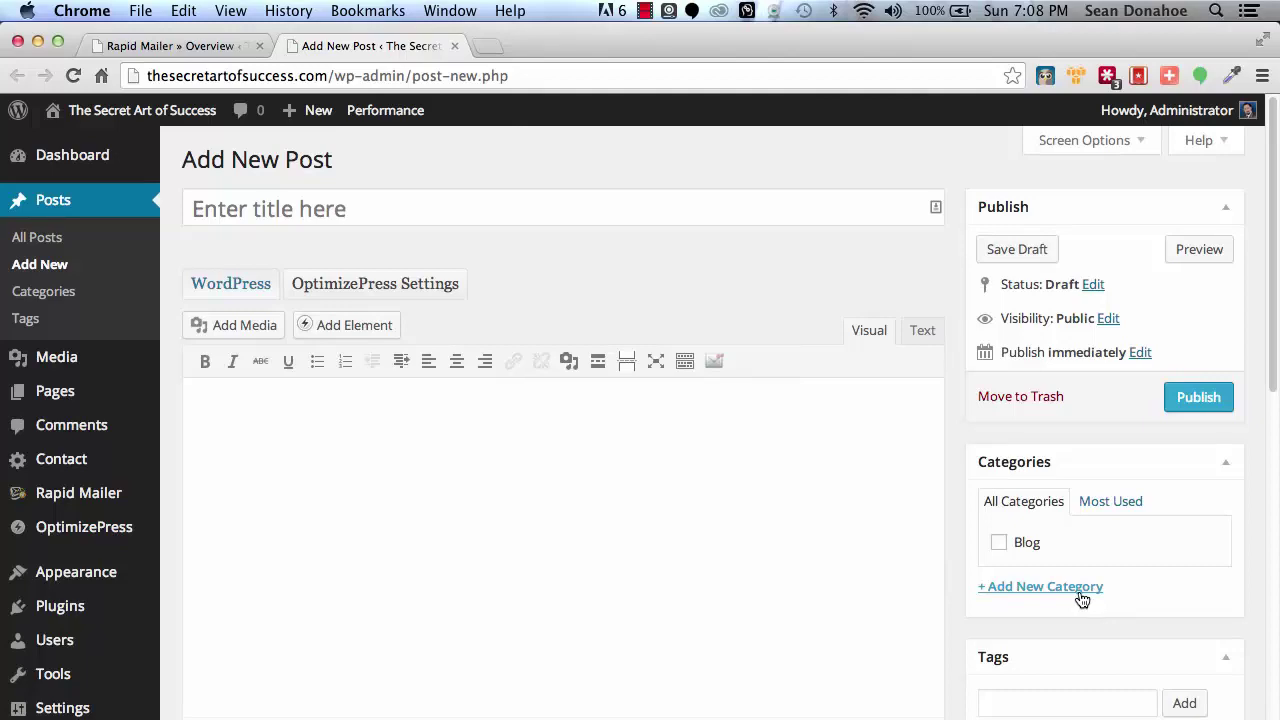
pyautogui.scroll(-10, 1081, 598)
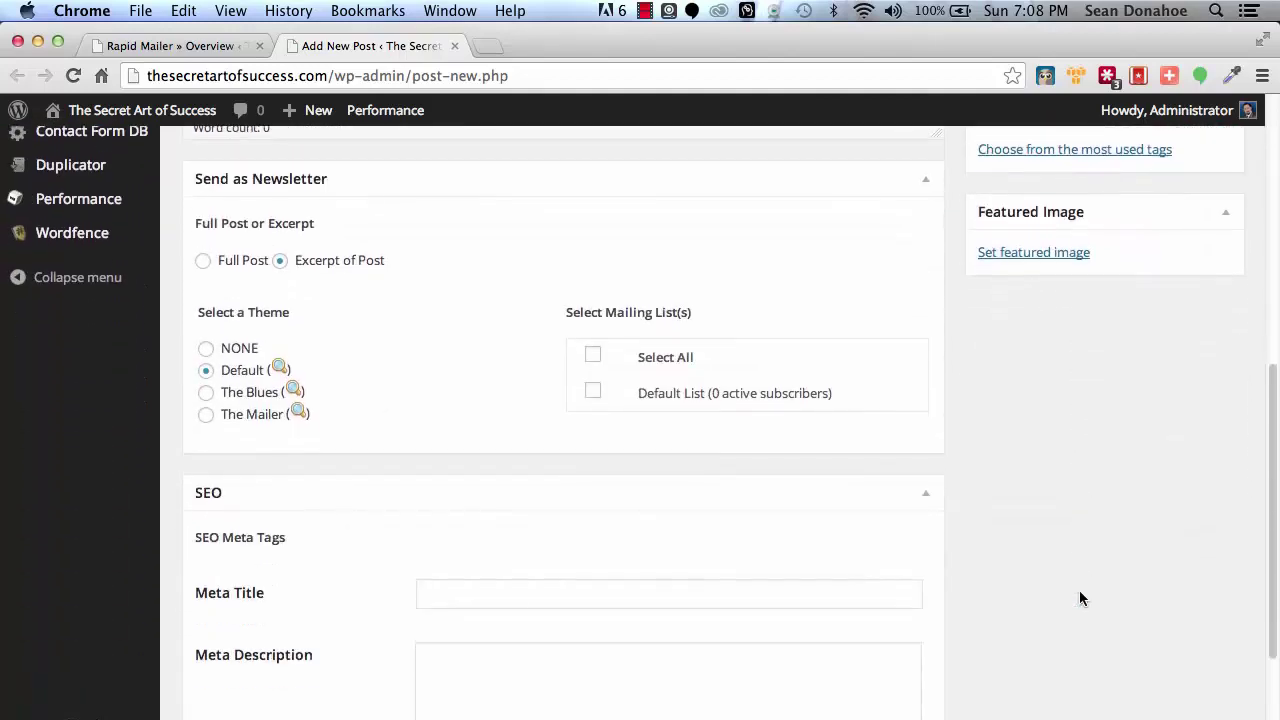
pyautogui.scroll(10, 1079, 598)
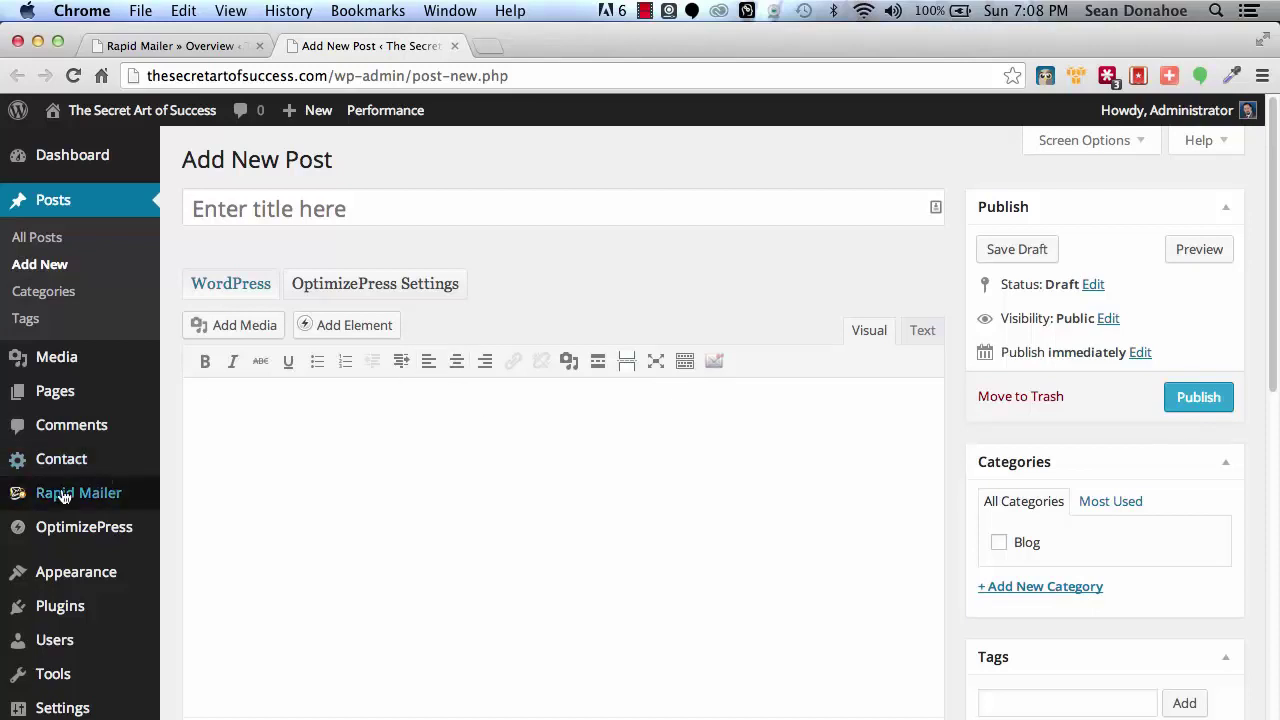
# Go to Rapid Mailer's Autoresponders page, showing none yet and a 3600-second schedule interval
pyautogui.moveTo(62, 496)
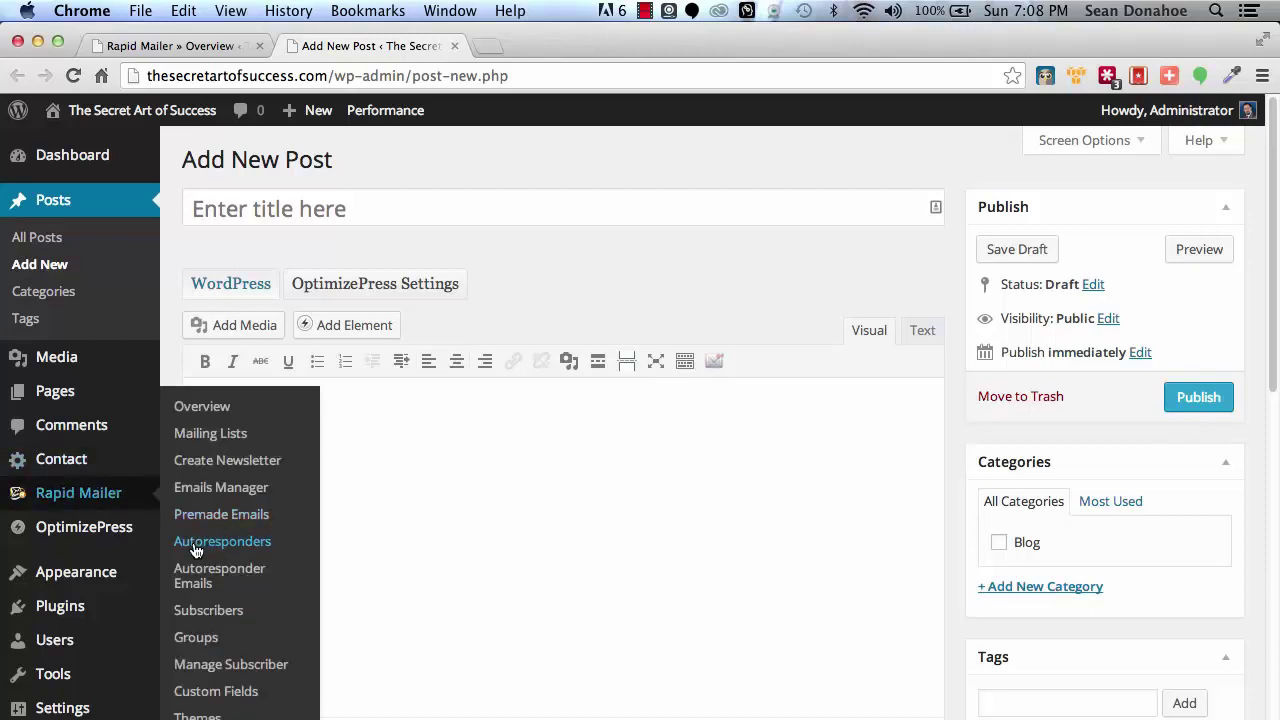
pyautogui.click(52, 490)
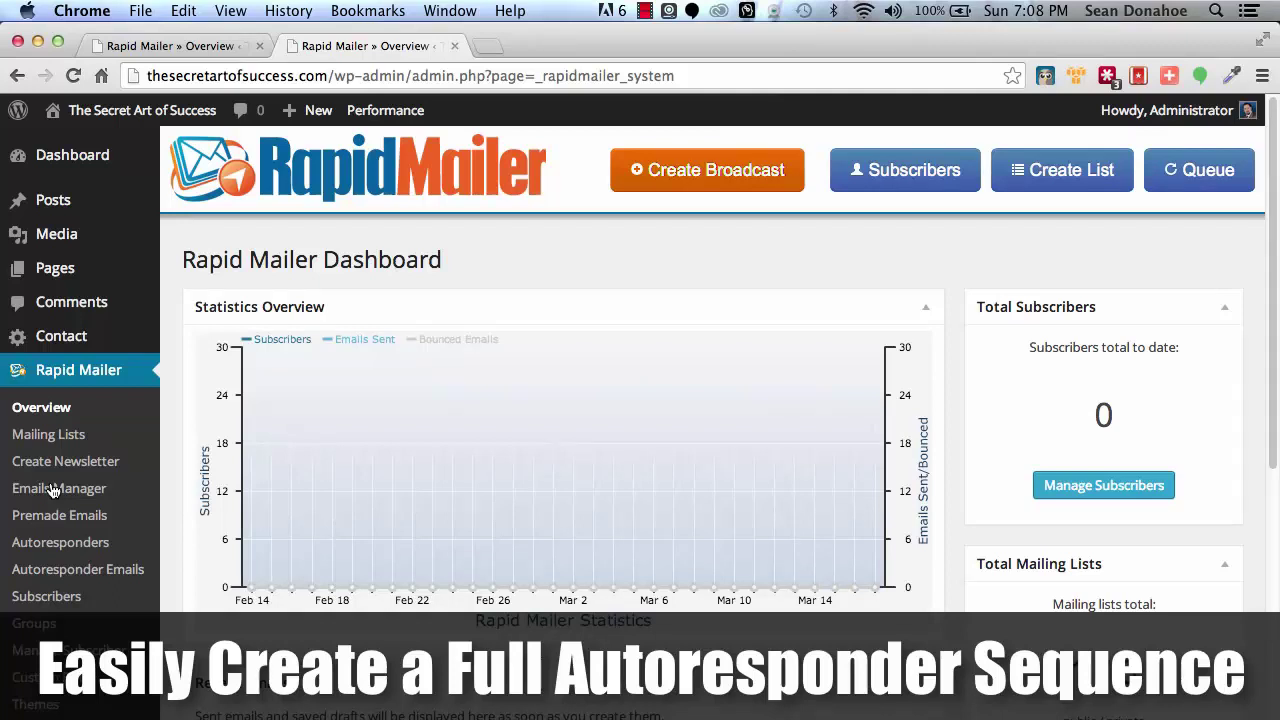
pyautogui.scroll(-3, 54, 488)
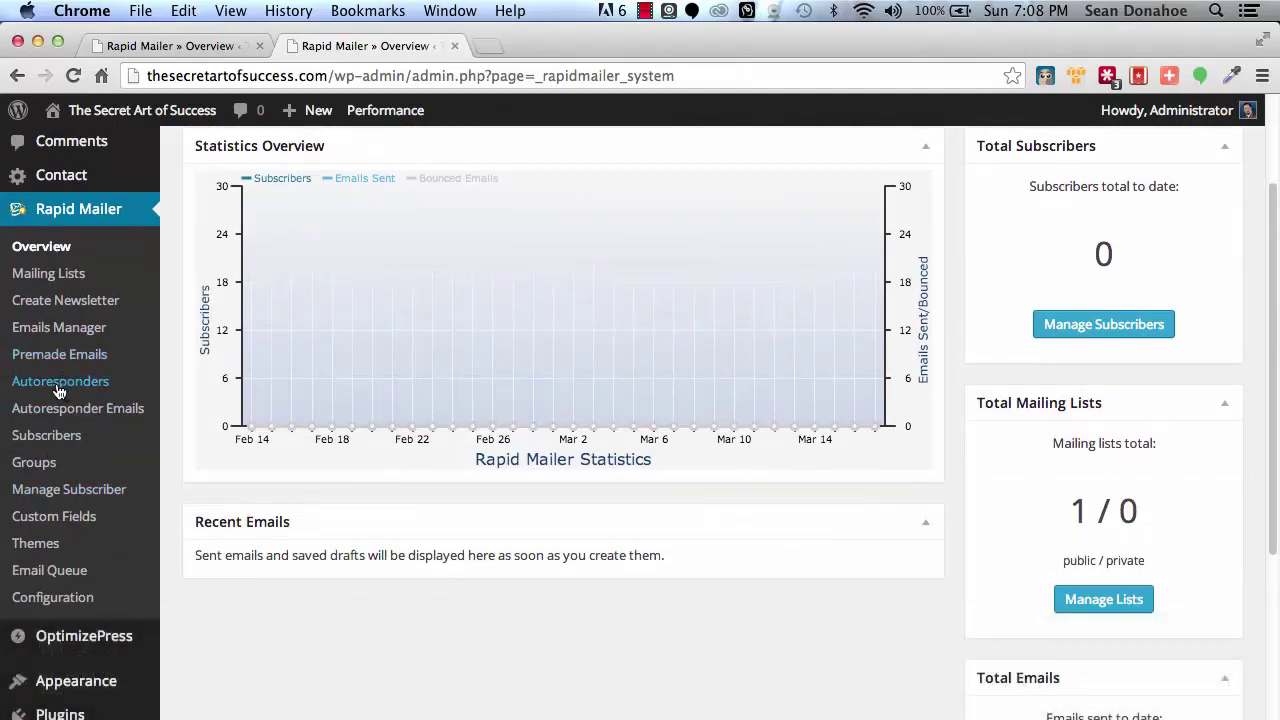
pyautogui.click(59, 388)
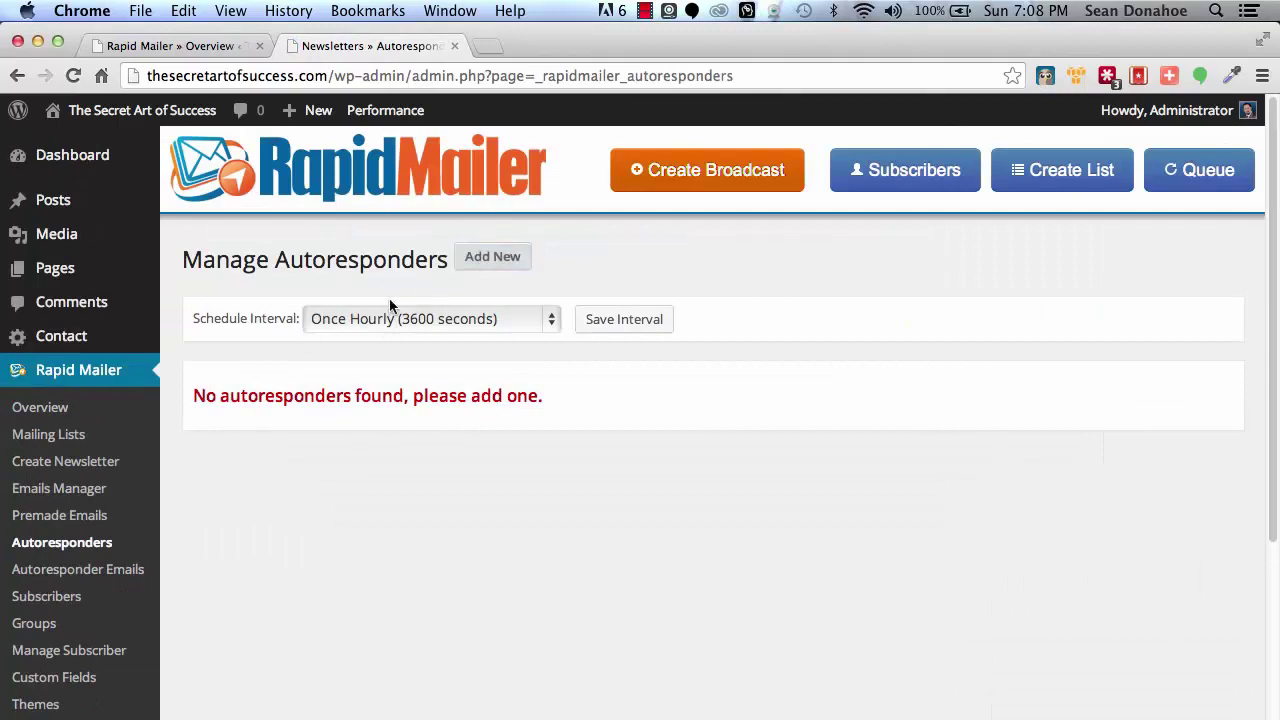
# Start a new autoresponder 'IMSC Sign Up' for the Default List that creates its own newsletter
pyautogui.click(495, 258)
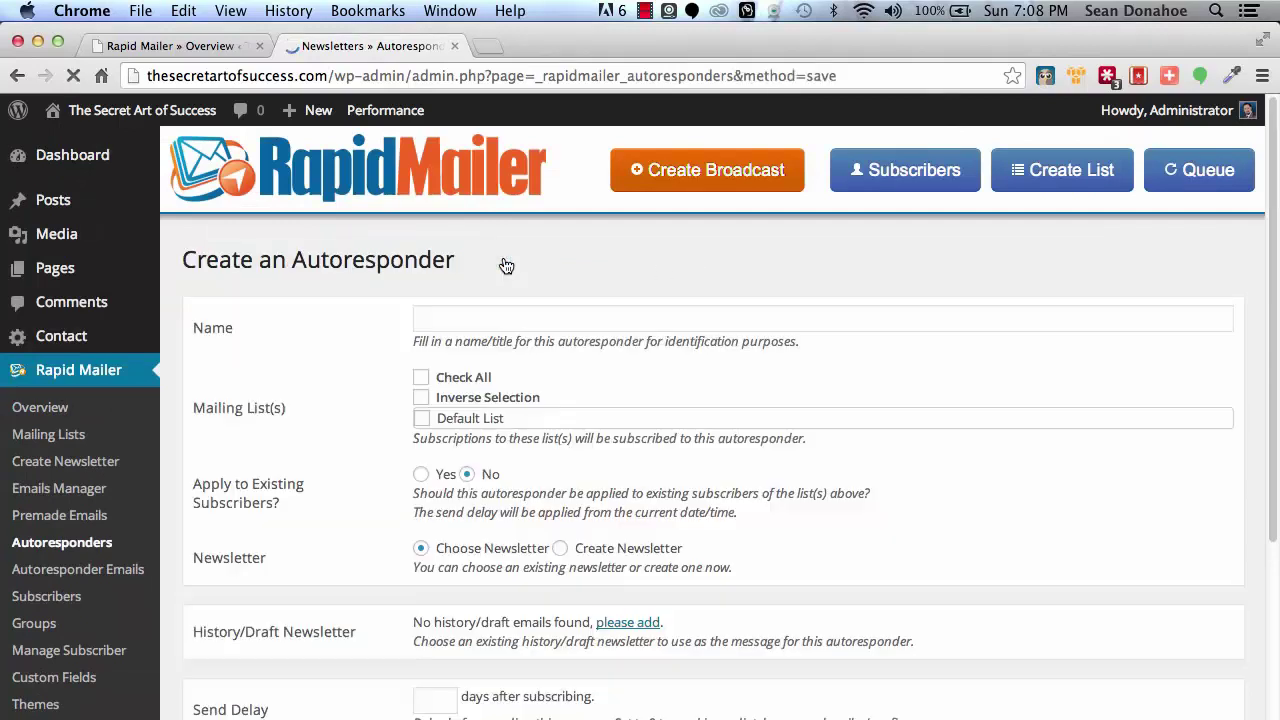
pyautogui.scroll(-1, 479, 242)
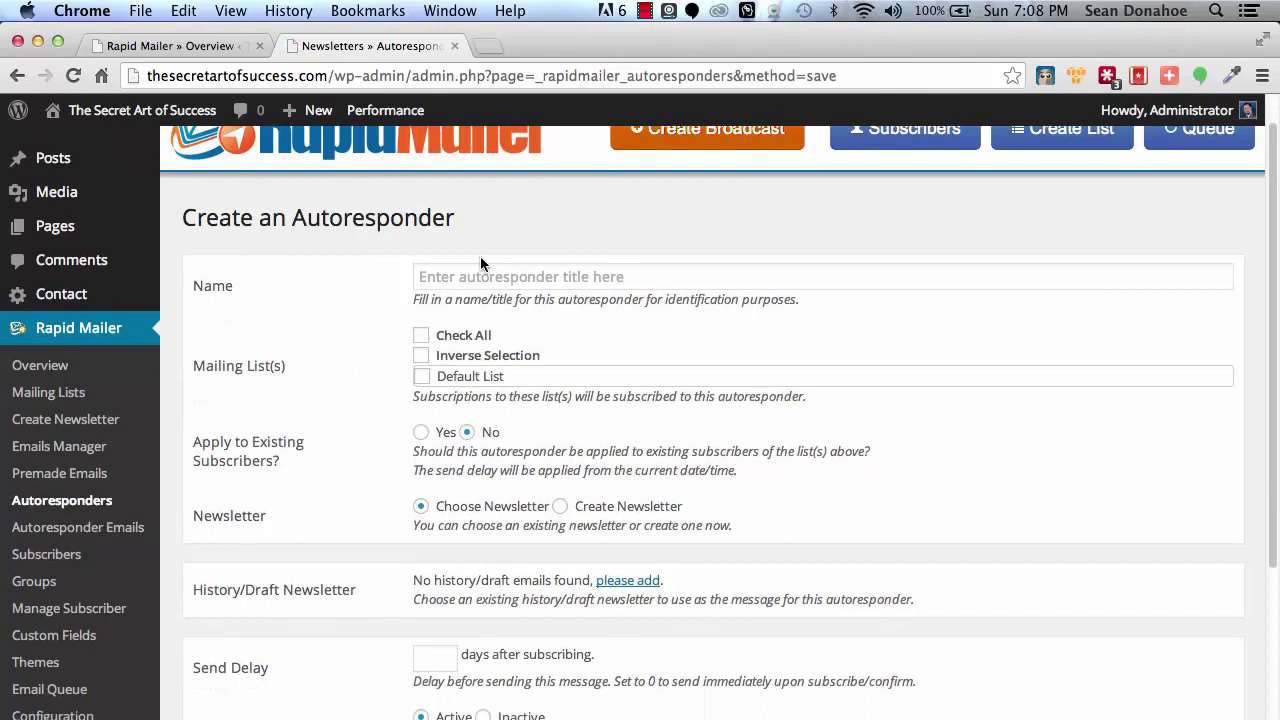
pyautogui.click(480, 263)
pyautogui.write('IMSC ')
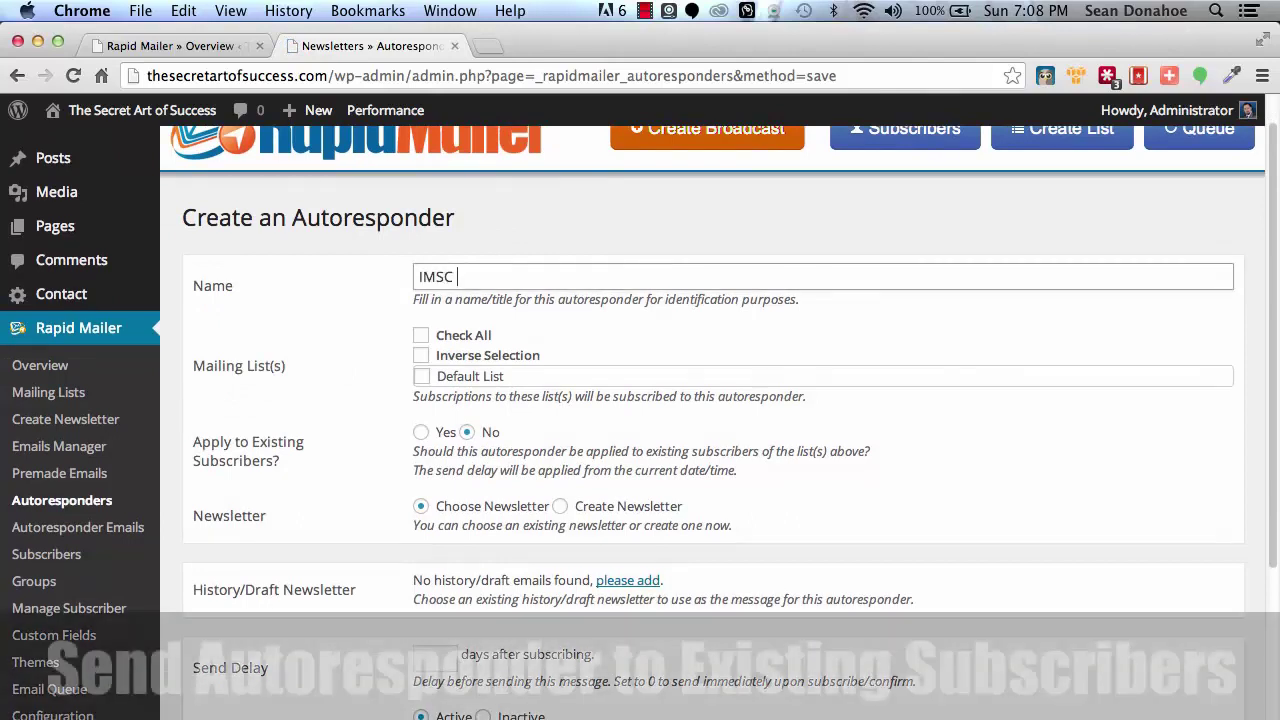
pyautogui.write('Sign Up')
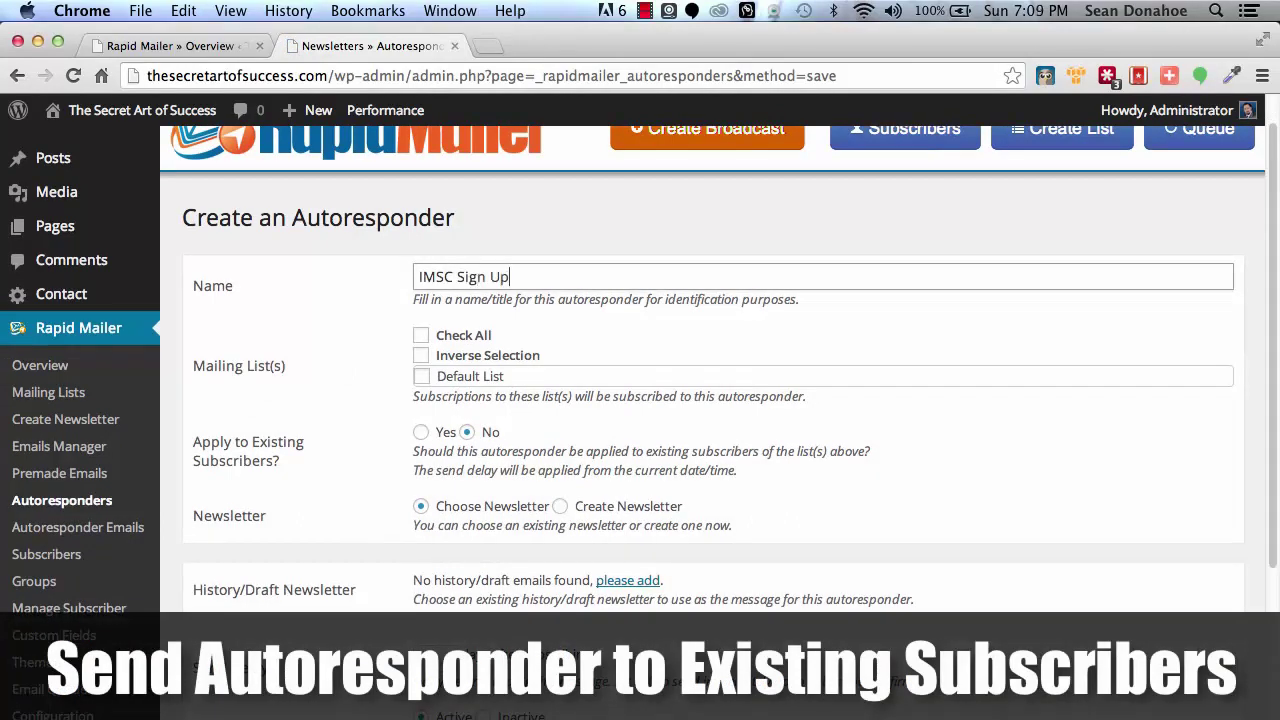
pyautogui.click(425, 377)
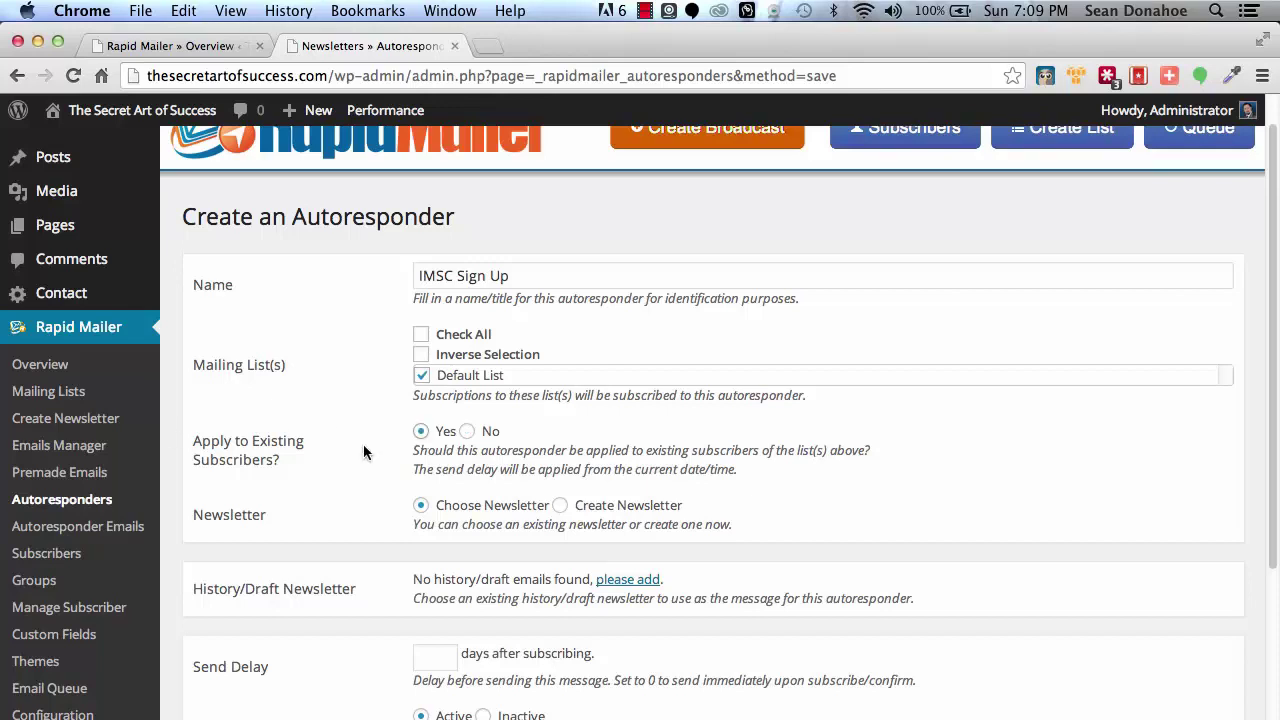
pyautogui.scroll(-3, 360, 448)
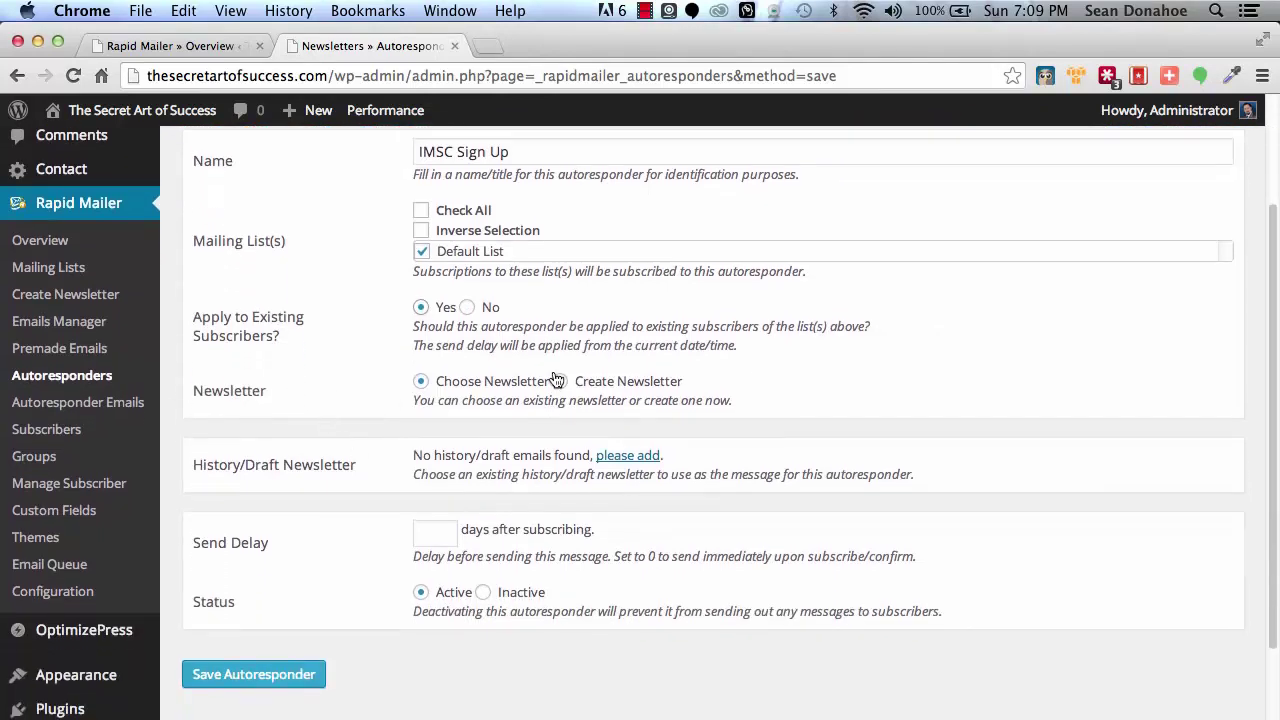
pyautogui.click(564, 384)
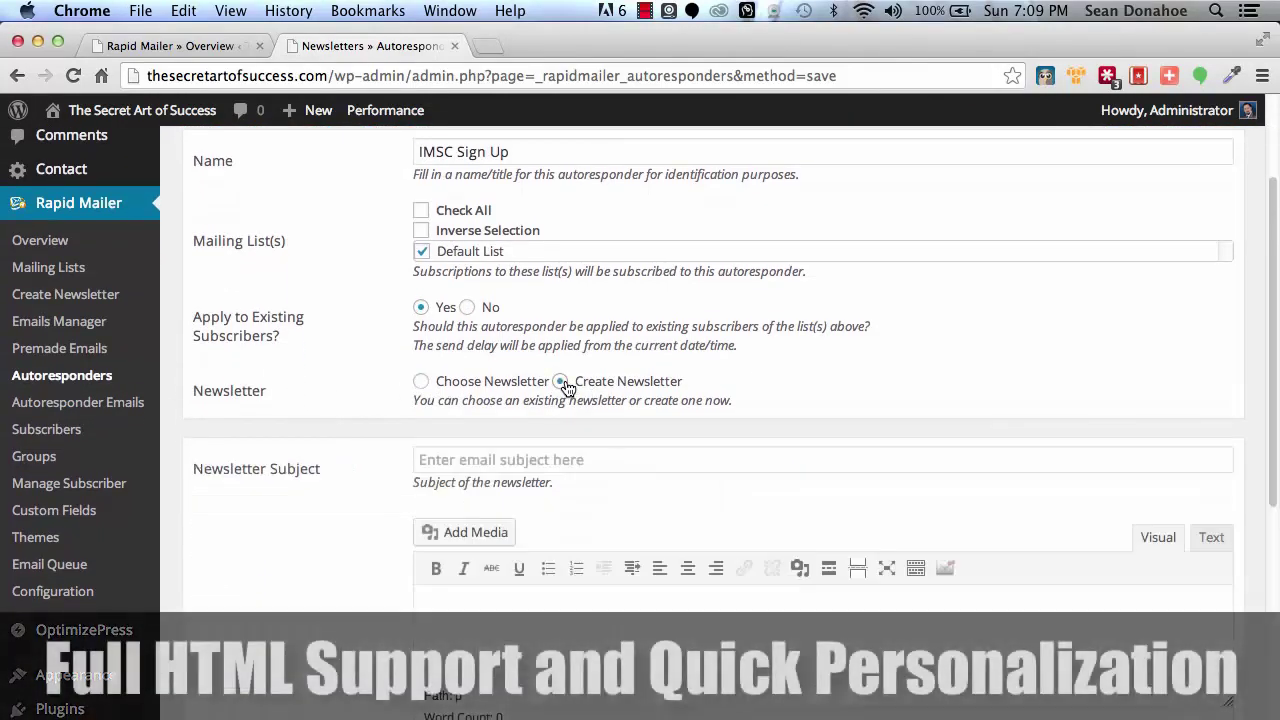
pyautogui.scroll(-4, 644, 484)
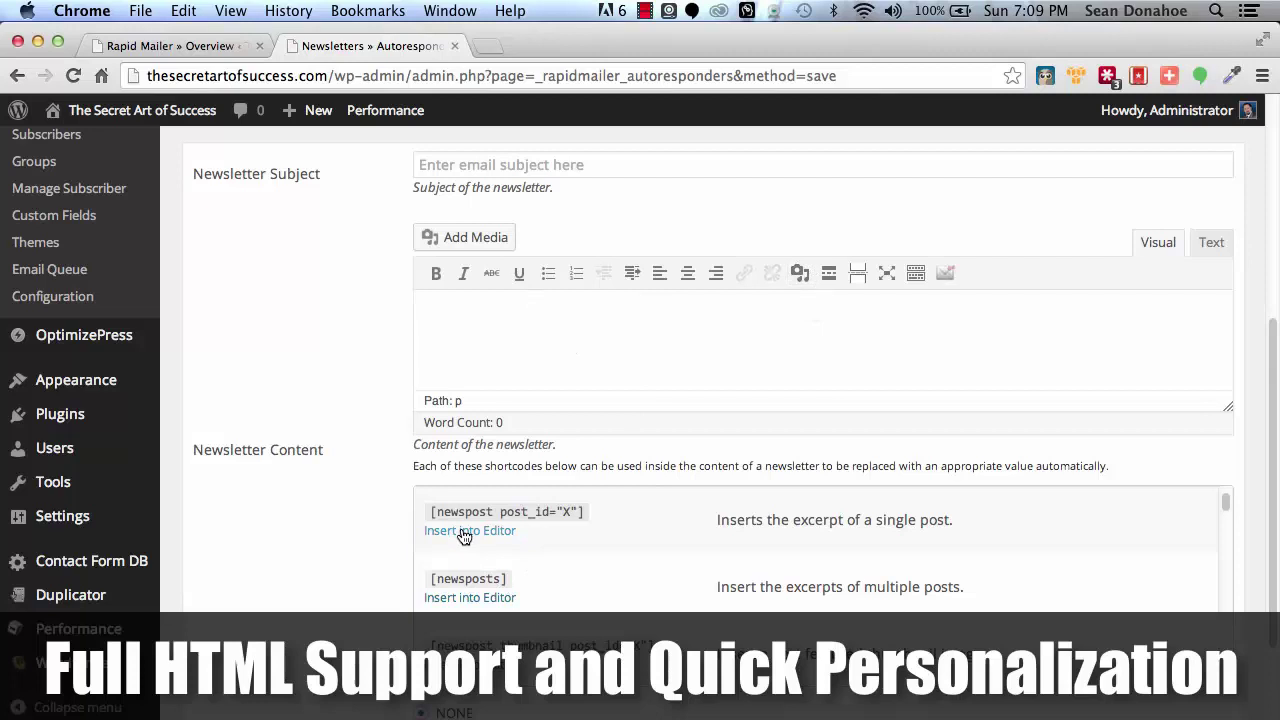
pyautogui.scroll(-5, 762, 590)
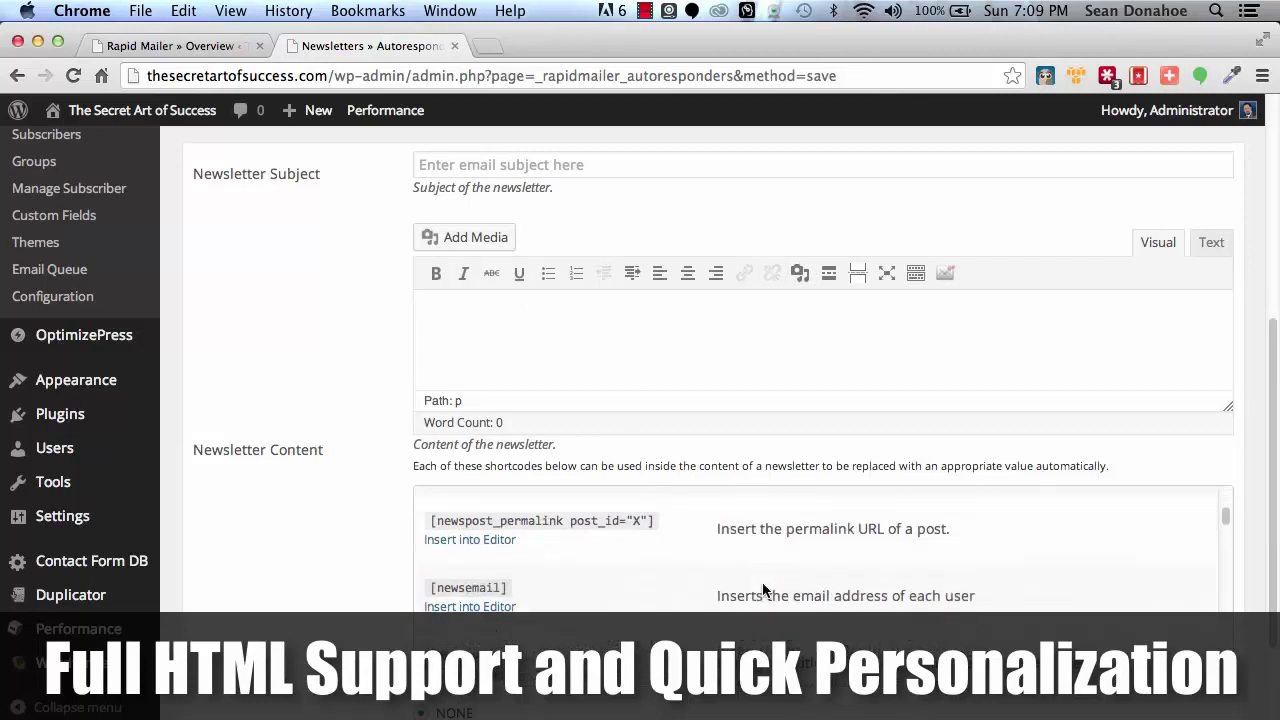
pyautogui.scroll(-2, 761, 586)
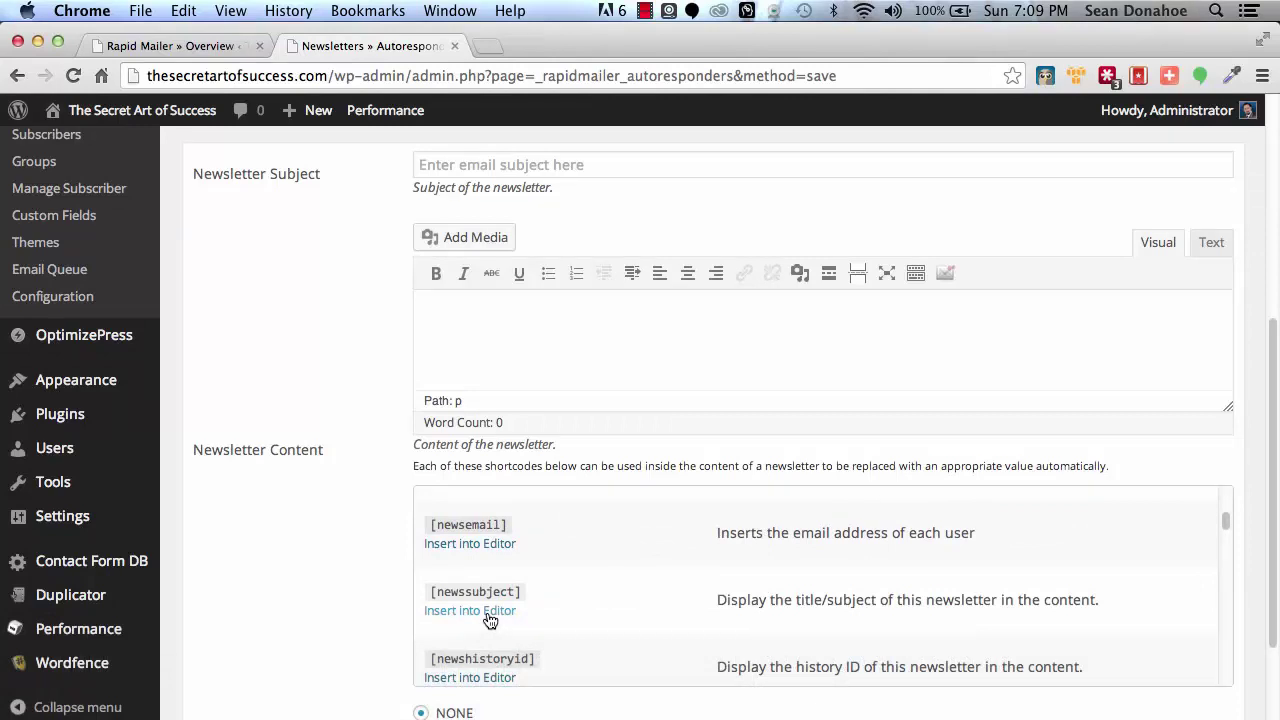
pyautogui.scroll(-5, 721, 622)
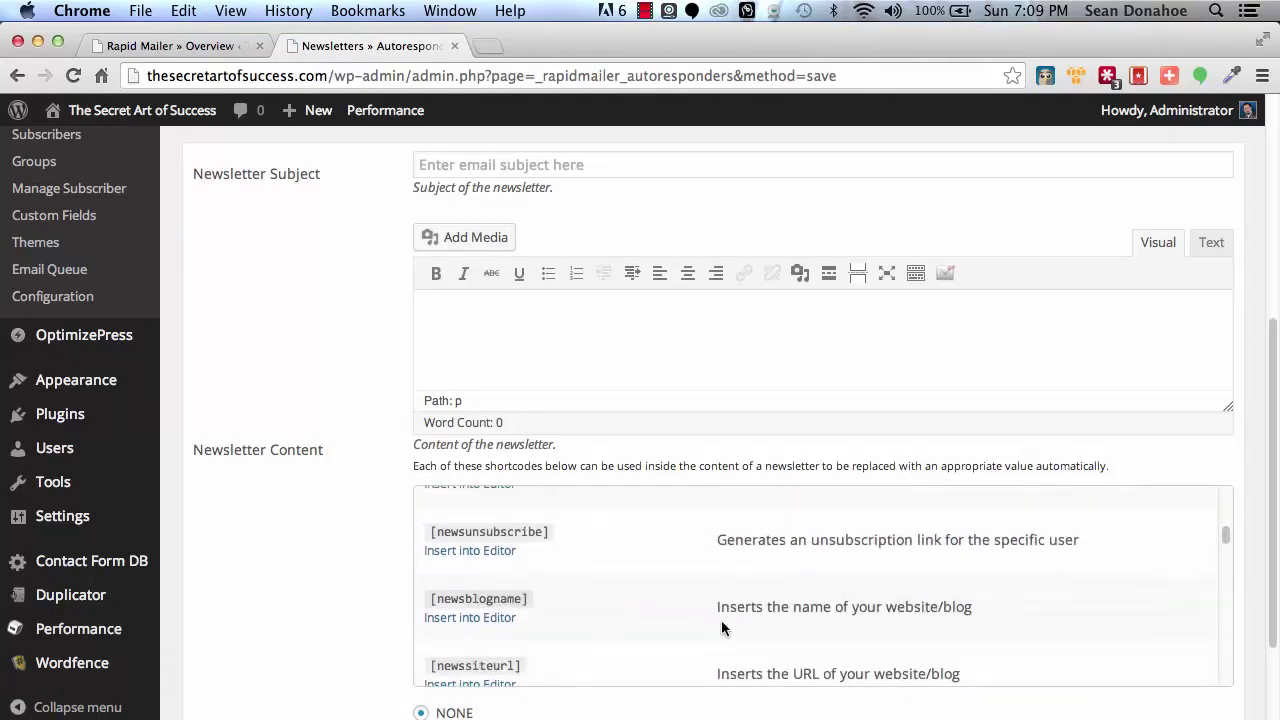
pyautogui.scroll(-10, 721, 621)
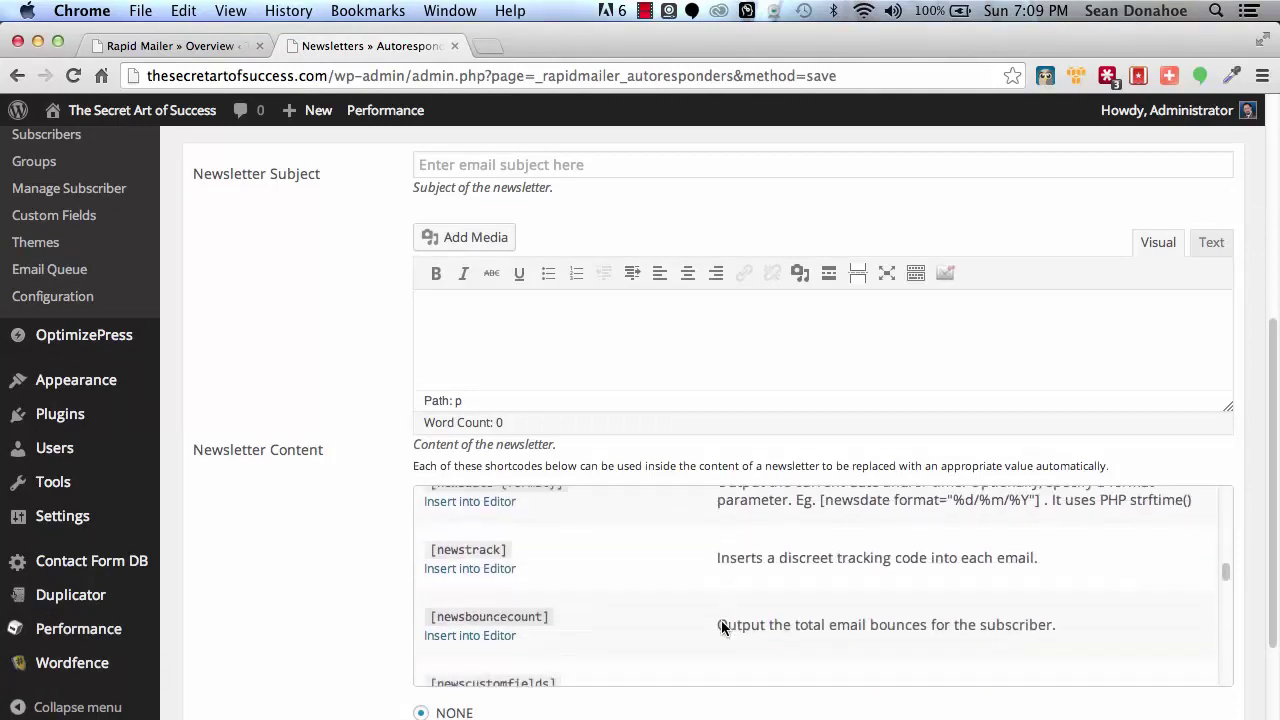
pyautogui.scroll(-8, 722, 627)
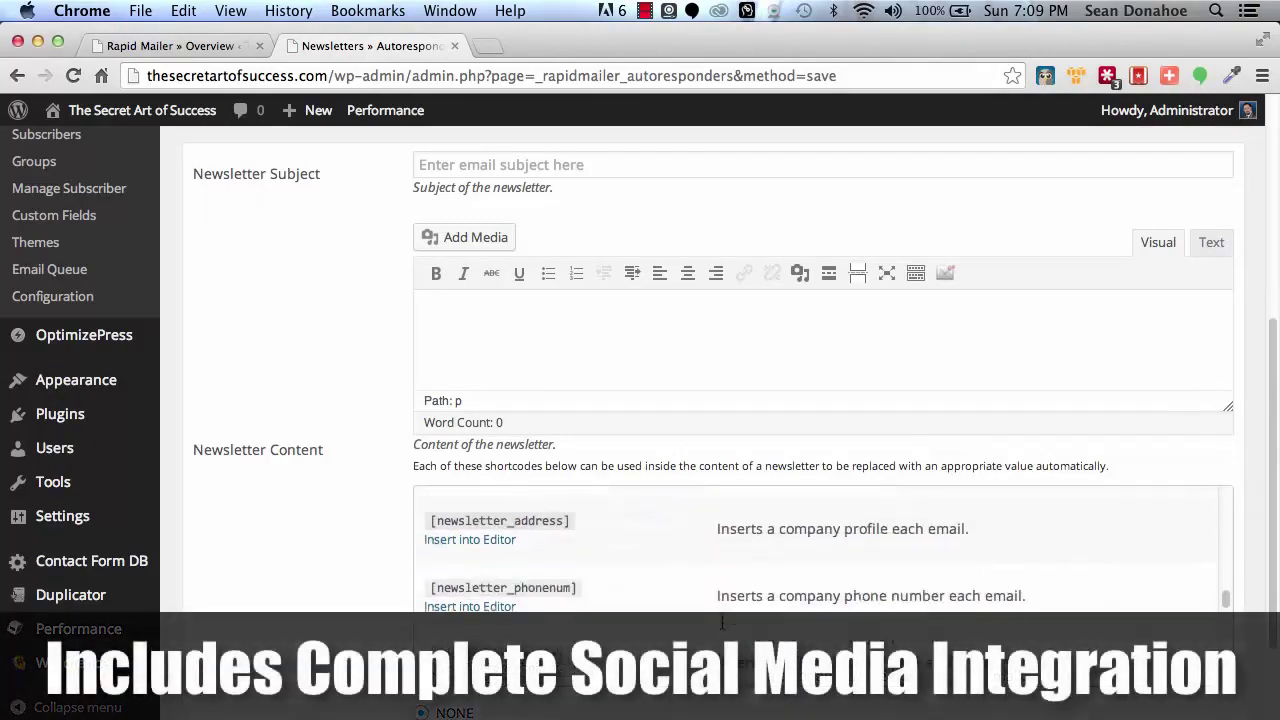
pyautogui.scroll(-5, 722, 627)
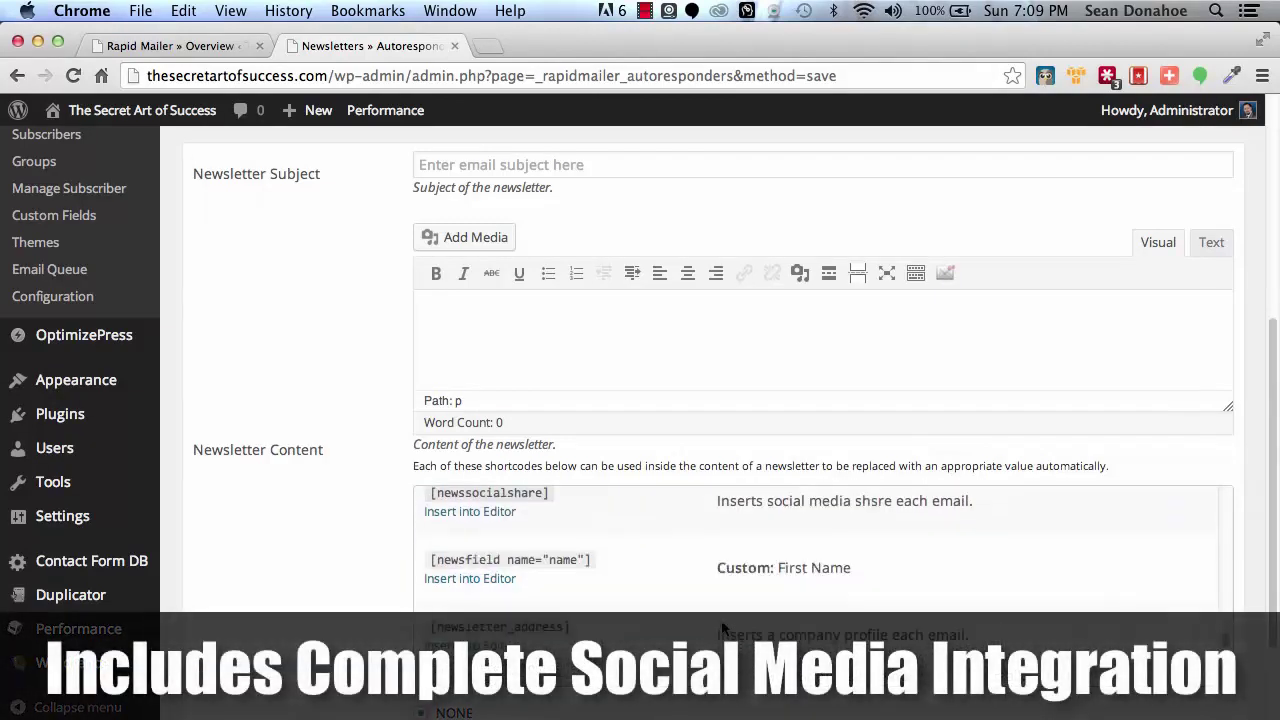
pyautogui.scroll(20, 722, 627)
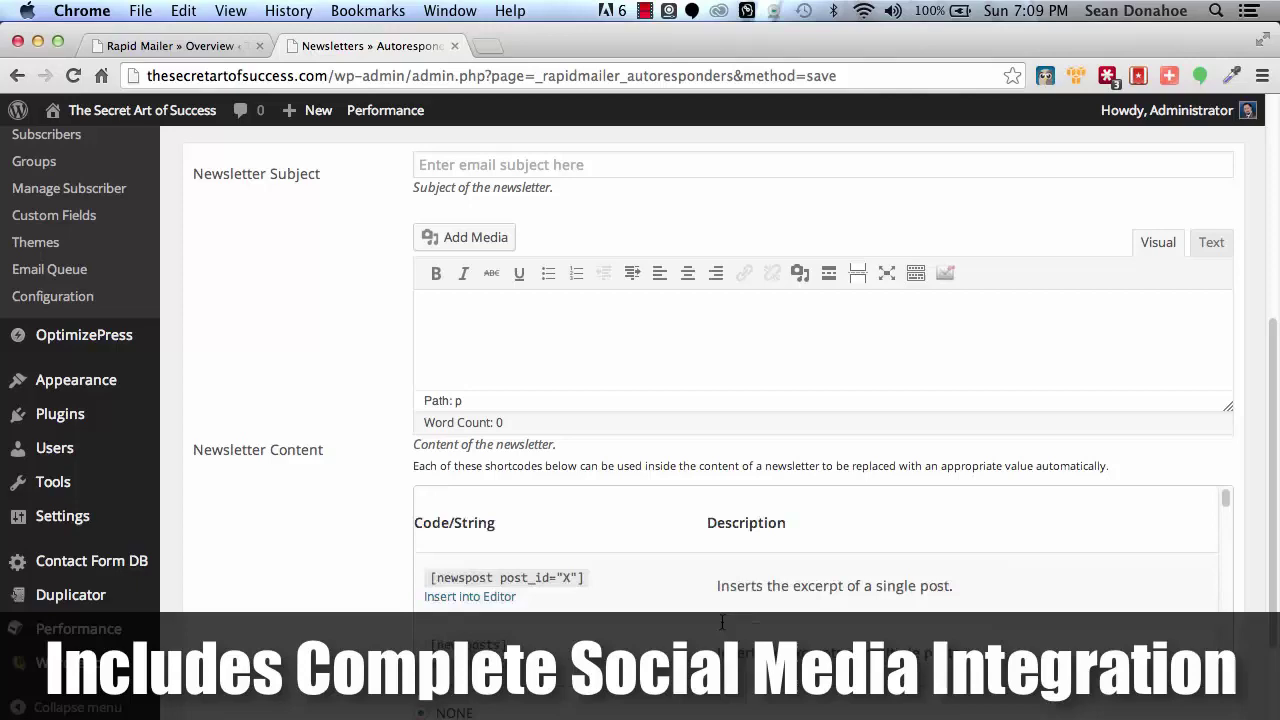
# Enter a Send Delay of 0 days for the IMSC Sign Up autoresponder
pyautogui.scroll(-5, 722, 622)
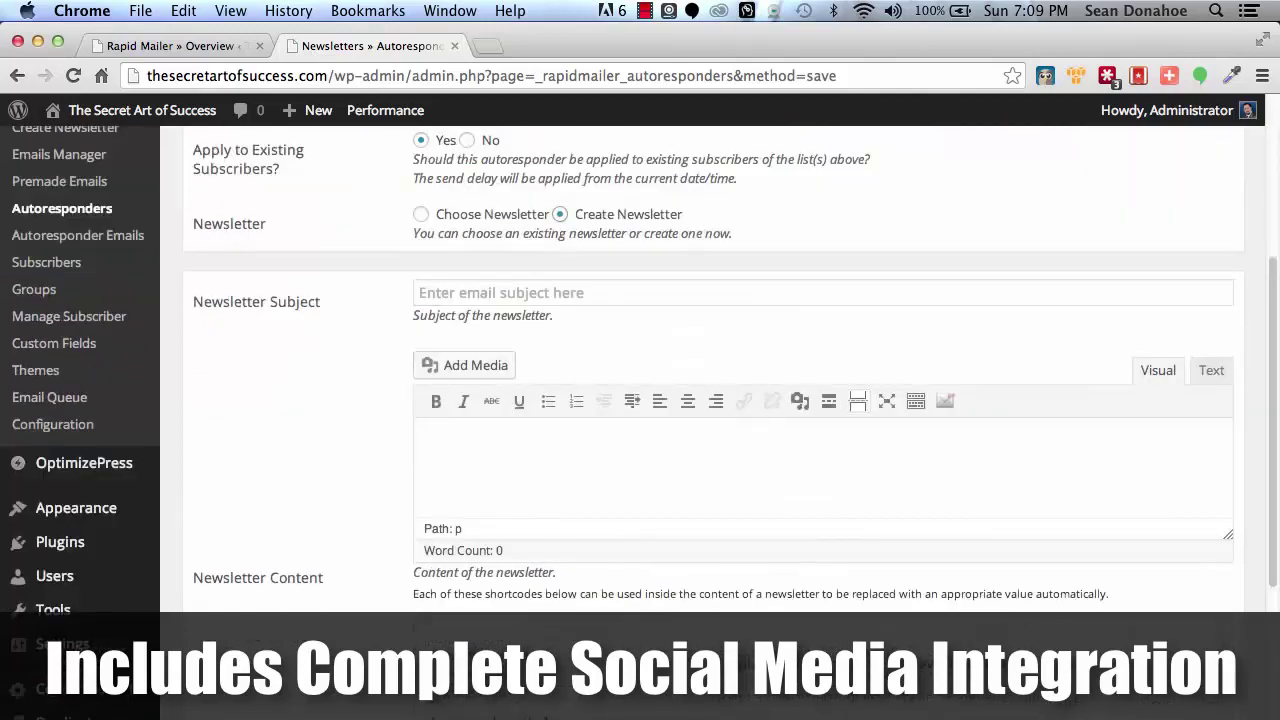
pyautogui.scroll(-3, 375, 628)
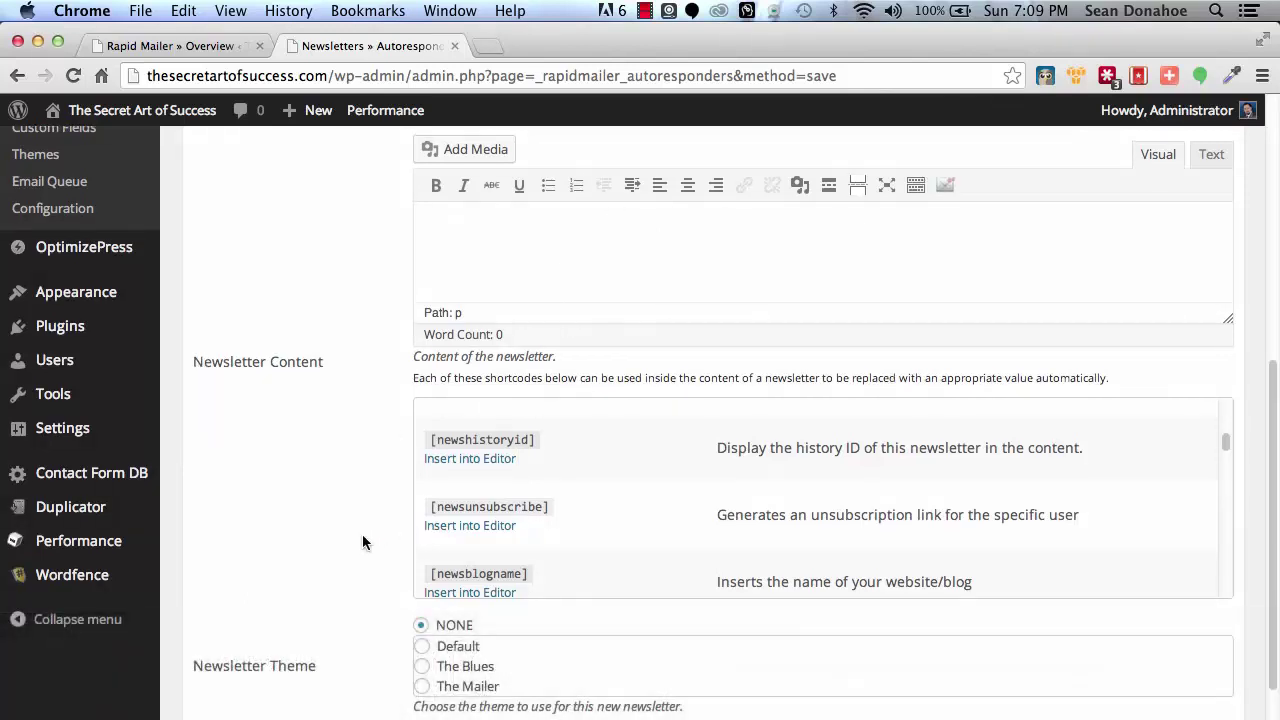
pyautogui.scroll(-3, 360, 537)
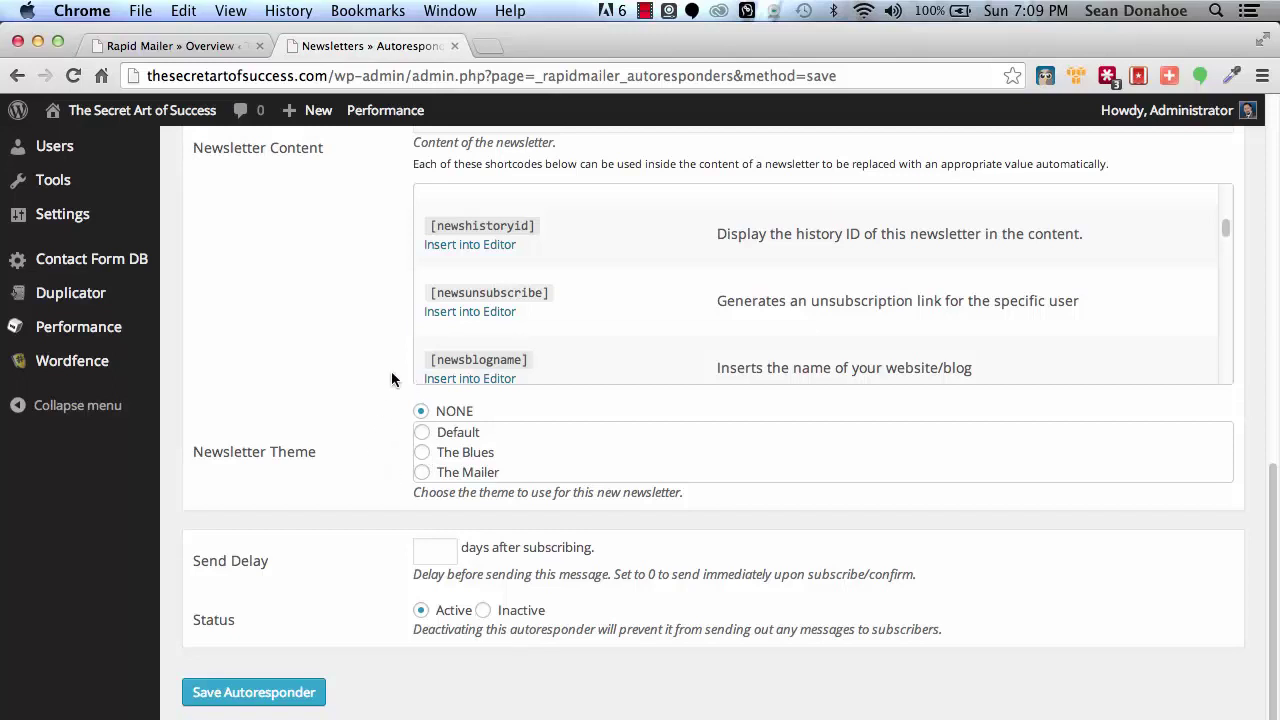
pyautogui.click(440, 555)
pyautogui.write('0')
pyautogui.scroll(15, 255, 458)
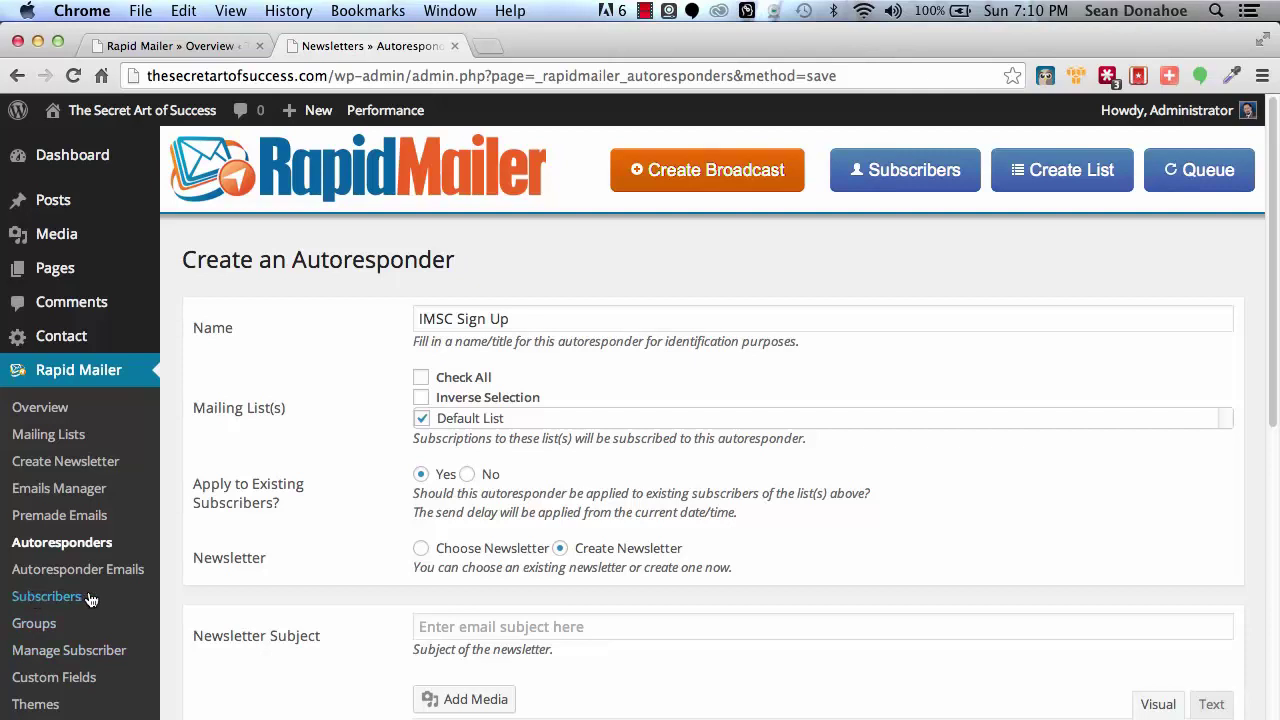
# On Manage Subscriber, choose emailtest.csv as the import file and target the Default List
pyautogui.click(113, 648)
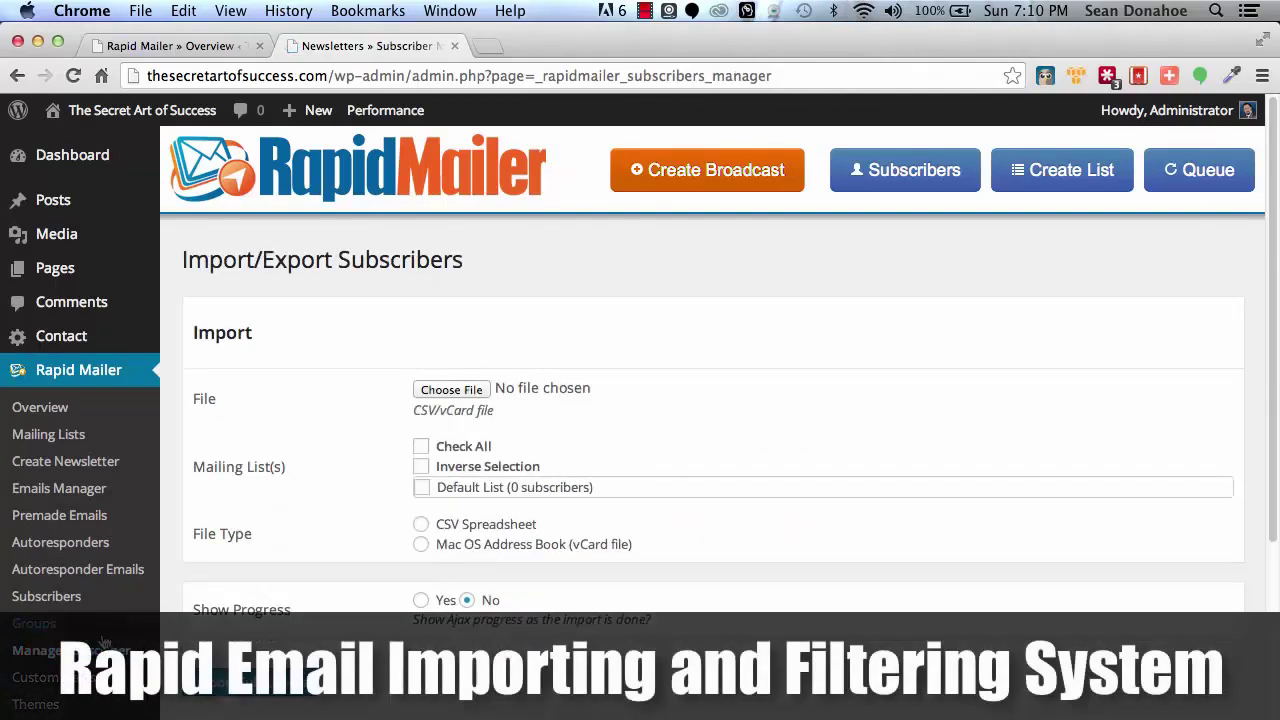
pyautogui.click(424, 393)
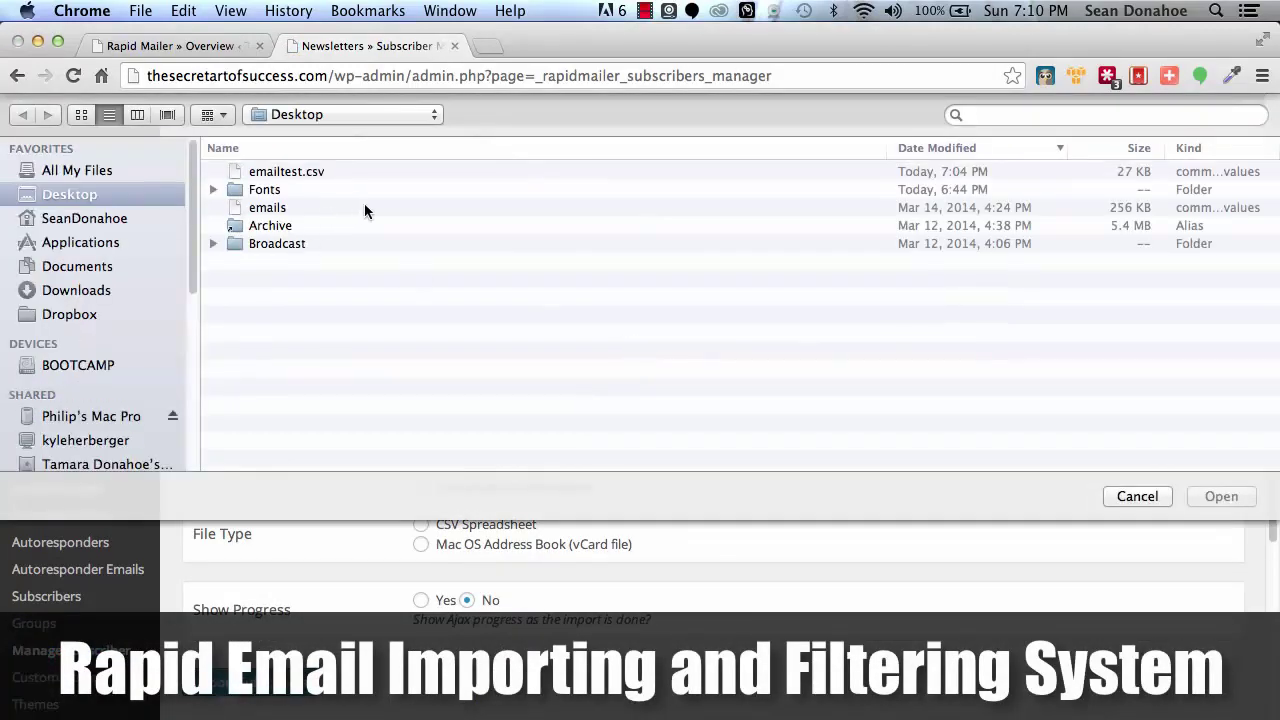
pyautogui.click(293, 172)
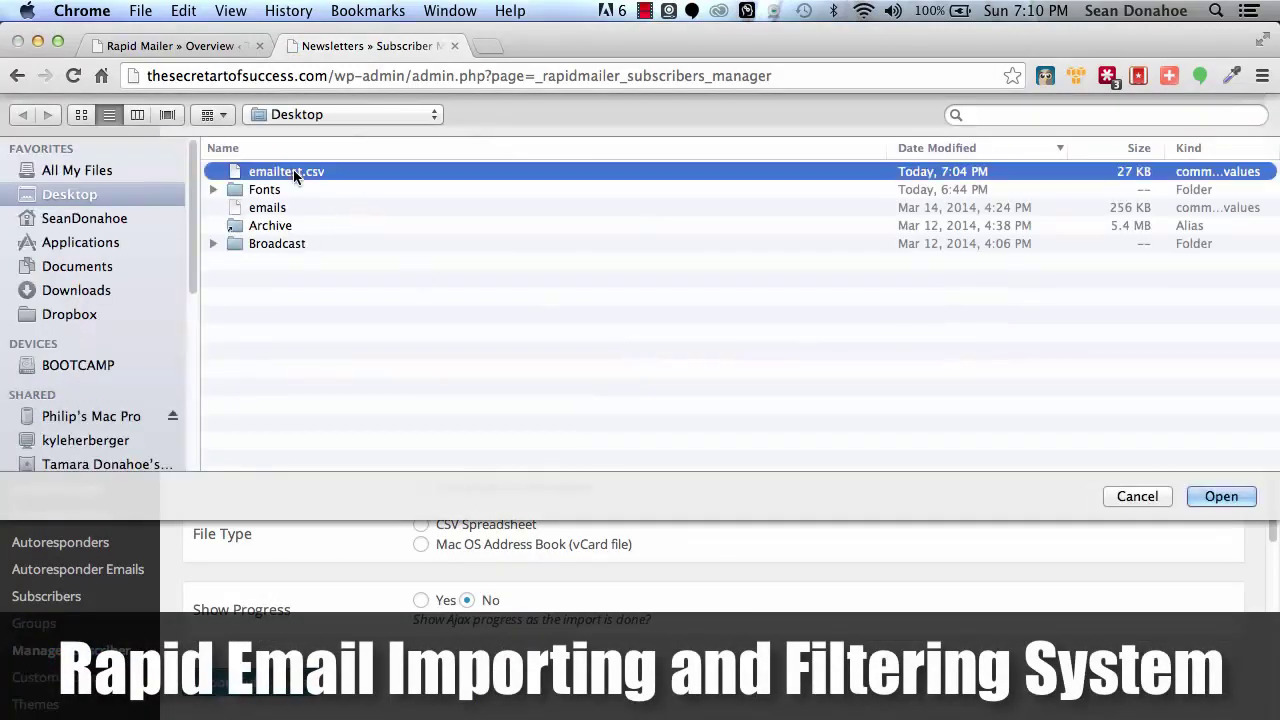
pyautogui.click(1221, 497)
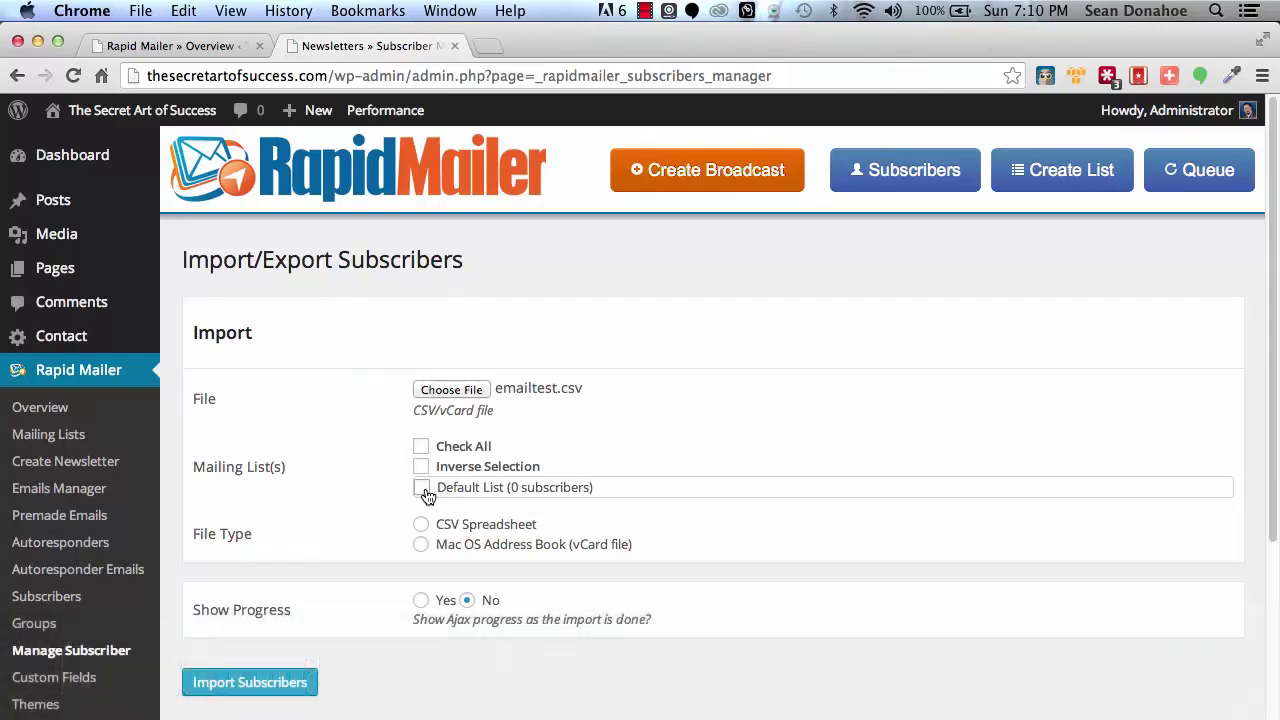
pyautogui.click(422, 489)
# Import as CSV Spreadsheet with Email Address in column 1 and progress shown, then submit
pyautogui.scroll(-1, 767, 461)
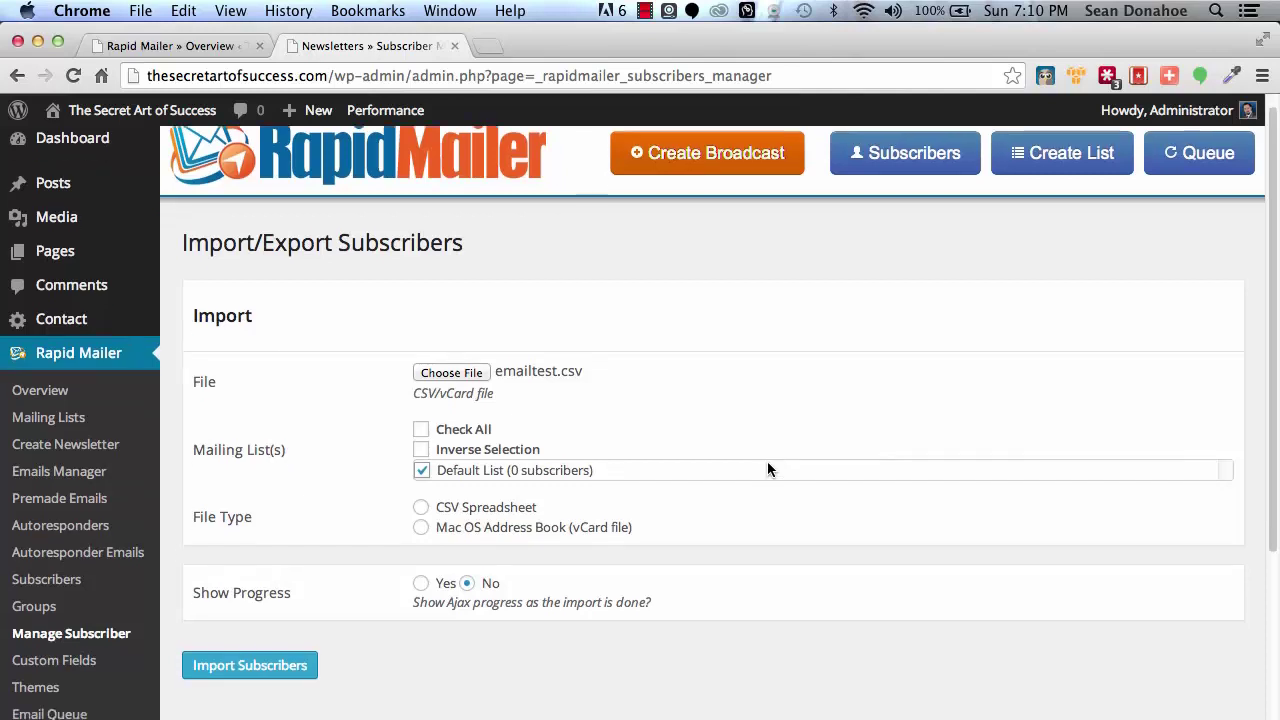
pyautogui.click(421, 508)
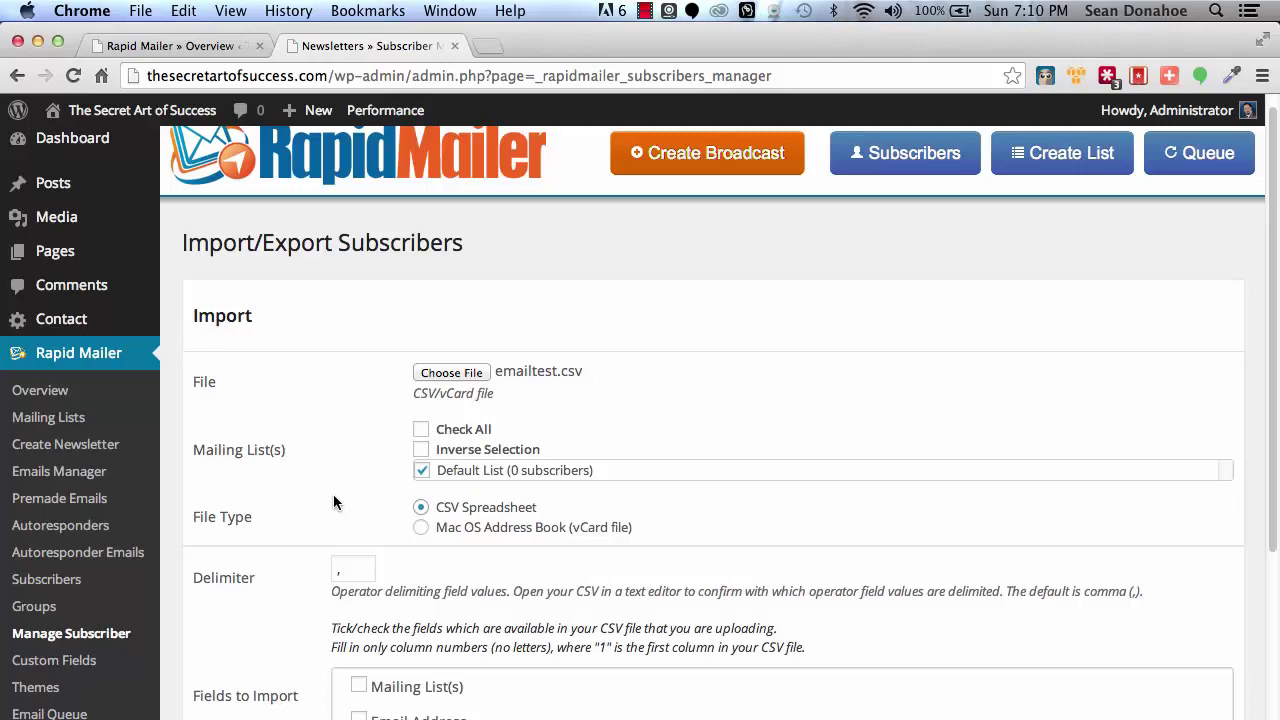
pyautogui.scroll(-5, 333, 496)
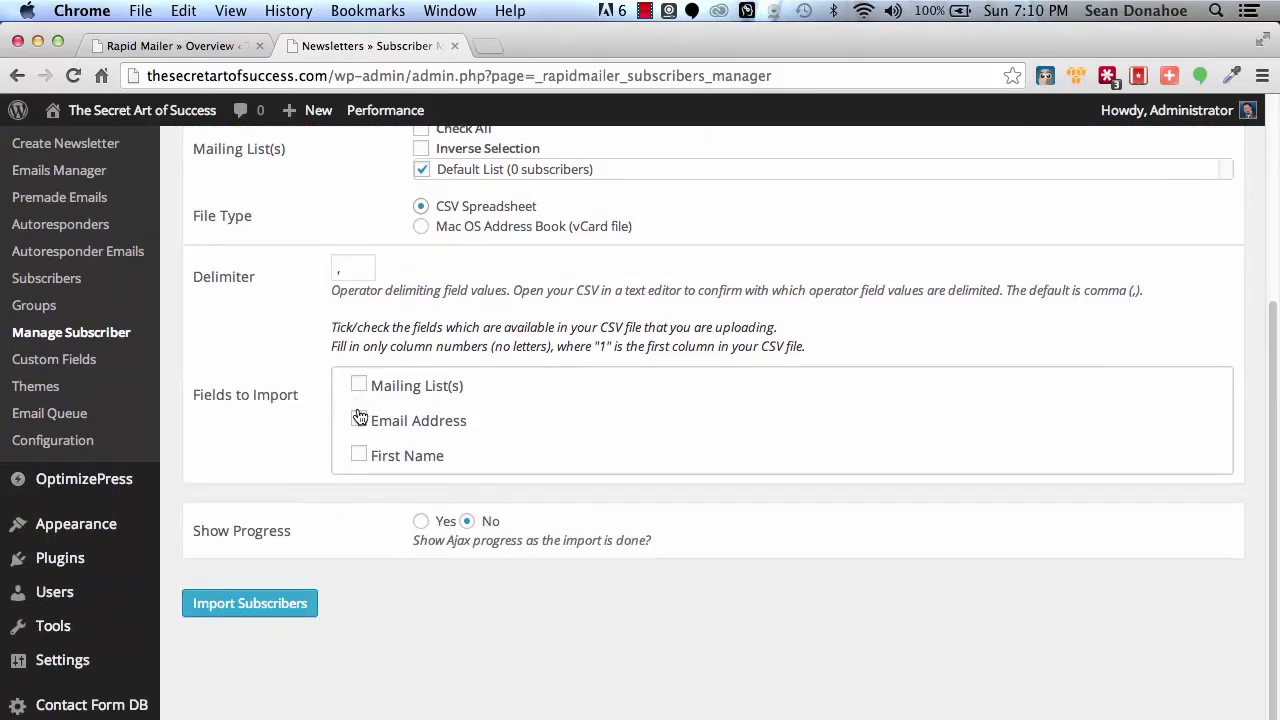
pyautogui.click(359, 419)
pyautogui.click(881, 422)
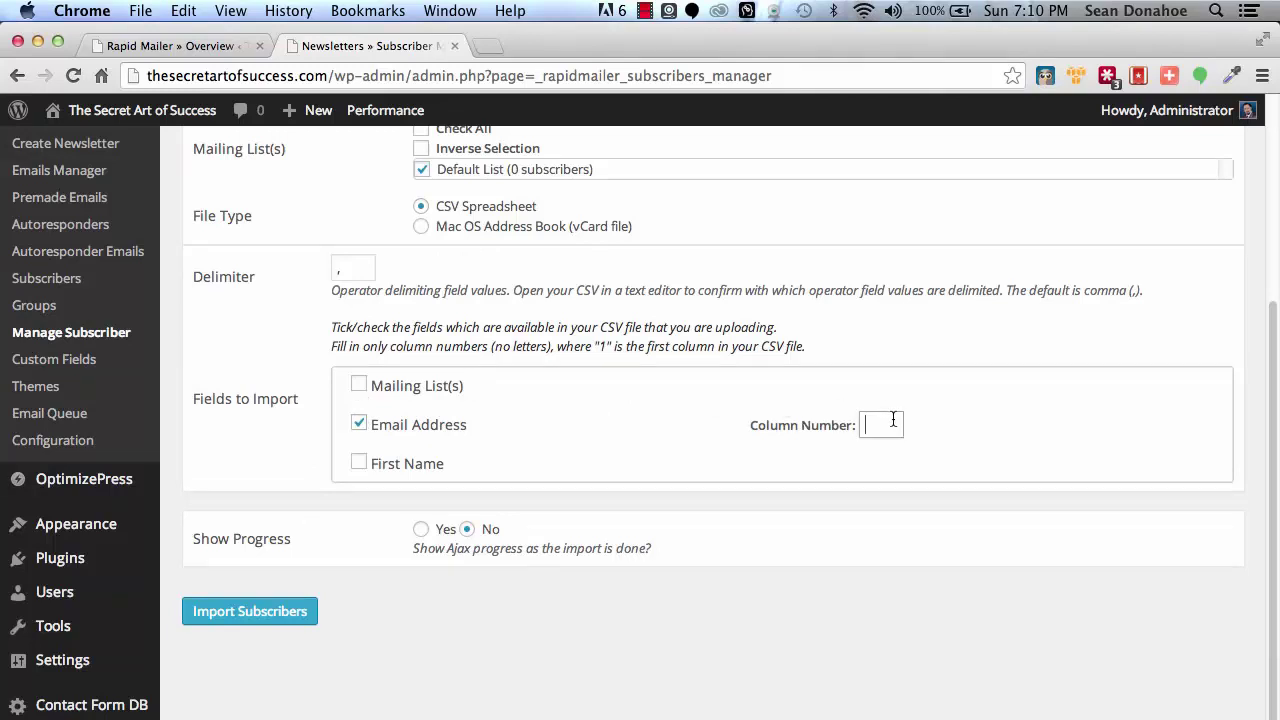
pyautogui.write('1')
pyautogui.click(1008, 419)
pyautogui.click(420, 529)
pyautogui.scroll(4, 316, 515)
pyautogui.scroll(-7, 290, 530)
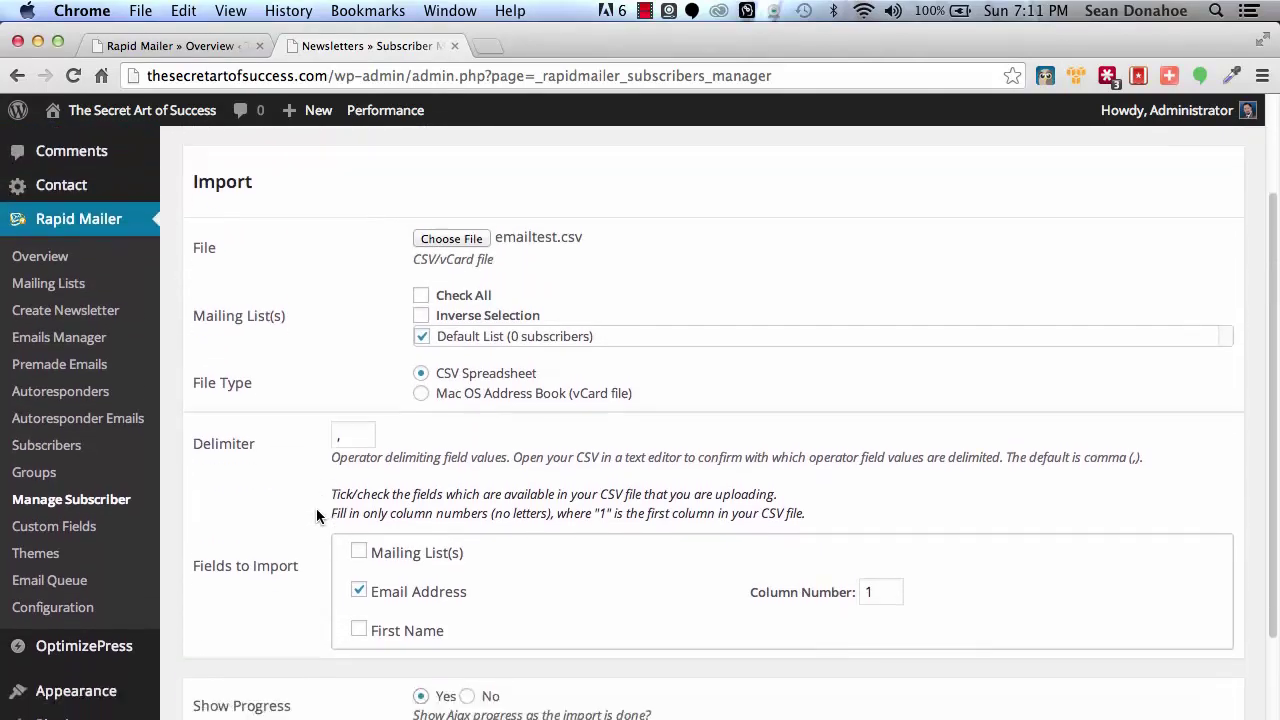
pyautogui.click(274, 544)
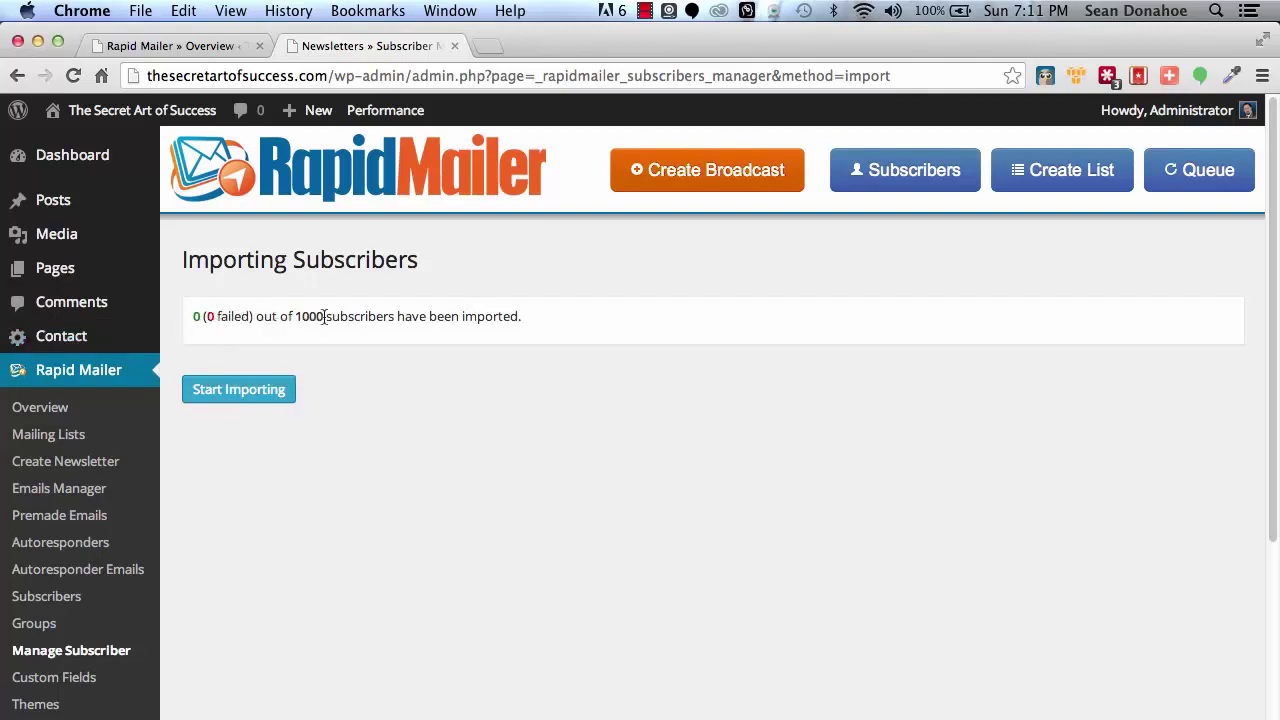
# Start importing the 1000 subscribers and watch the imported addresses appear
pyautogui.click(232, 389)
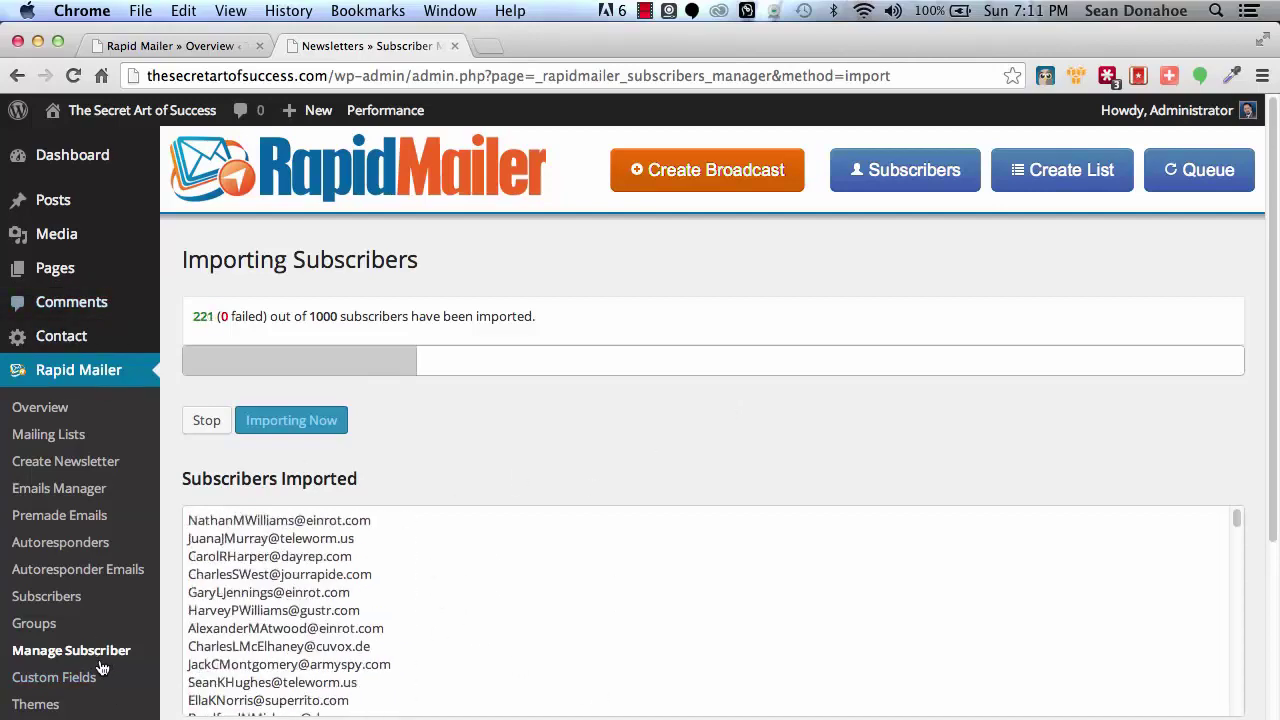
pyautogui.scroll(-1, 100, 667)
pyautogui.scroll(-2, 100, 667)
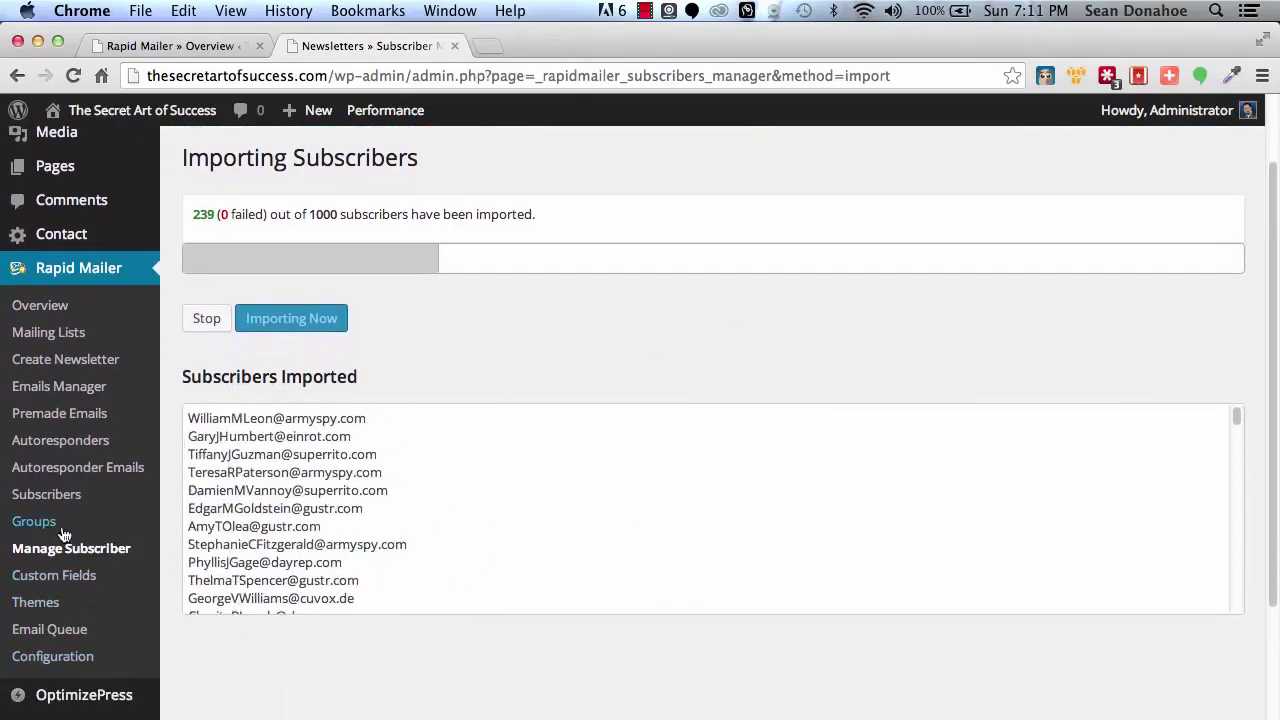
# Open Custom Fields in a new tab, listing First Name and Email Address
pyautogui.rightClick(28, 585)
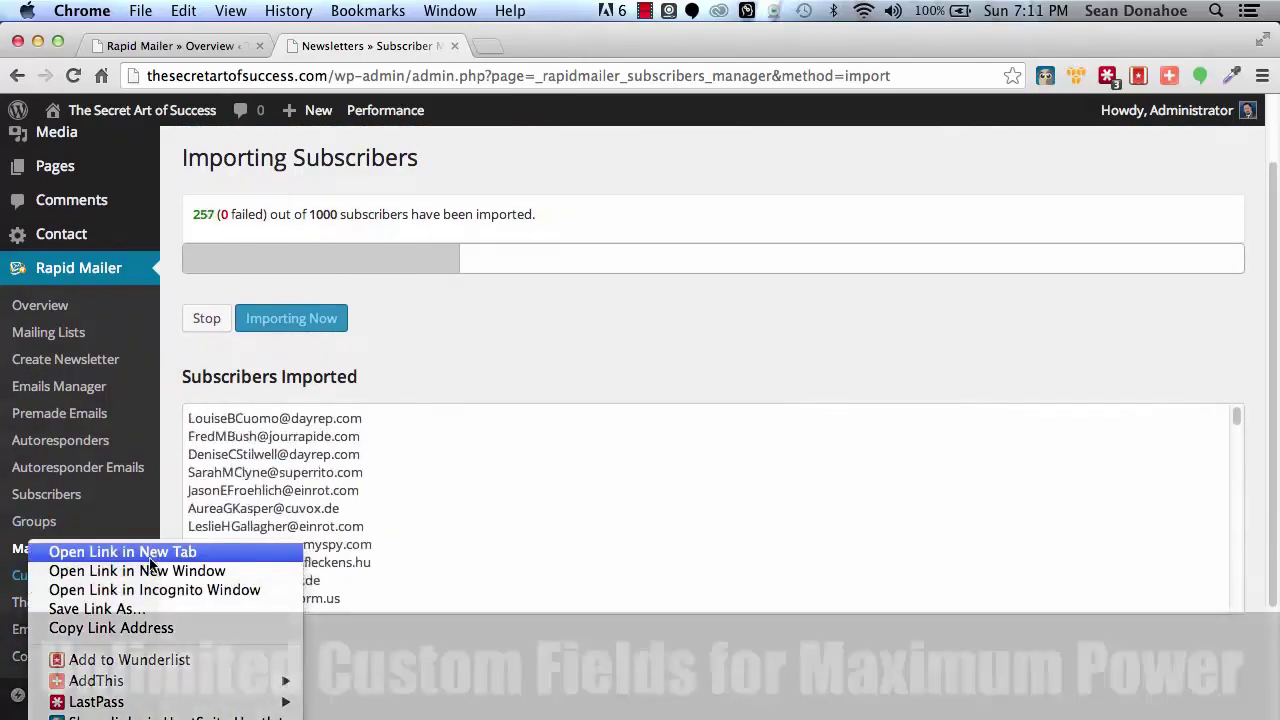
pyautogui.click(137, 552)
pyautogui.click(586, 42)
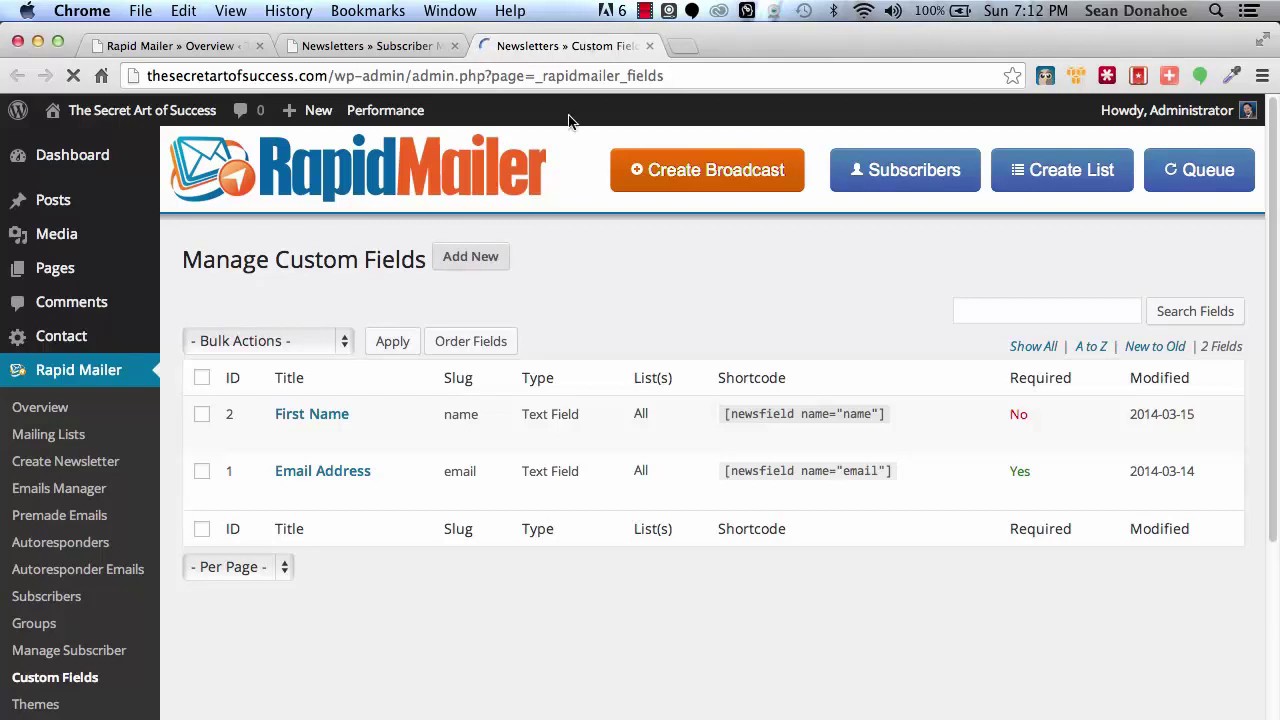
# Open the Themes page listing Default, The Mailer and The Blues
pyautogui.click(26, 706)
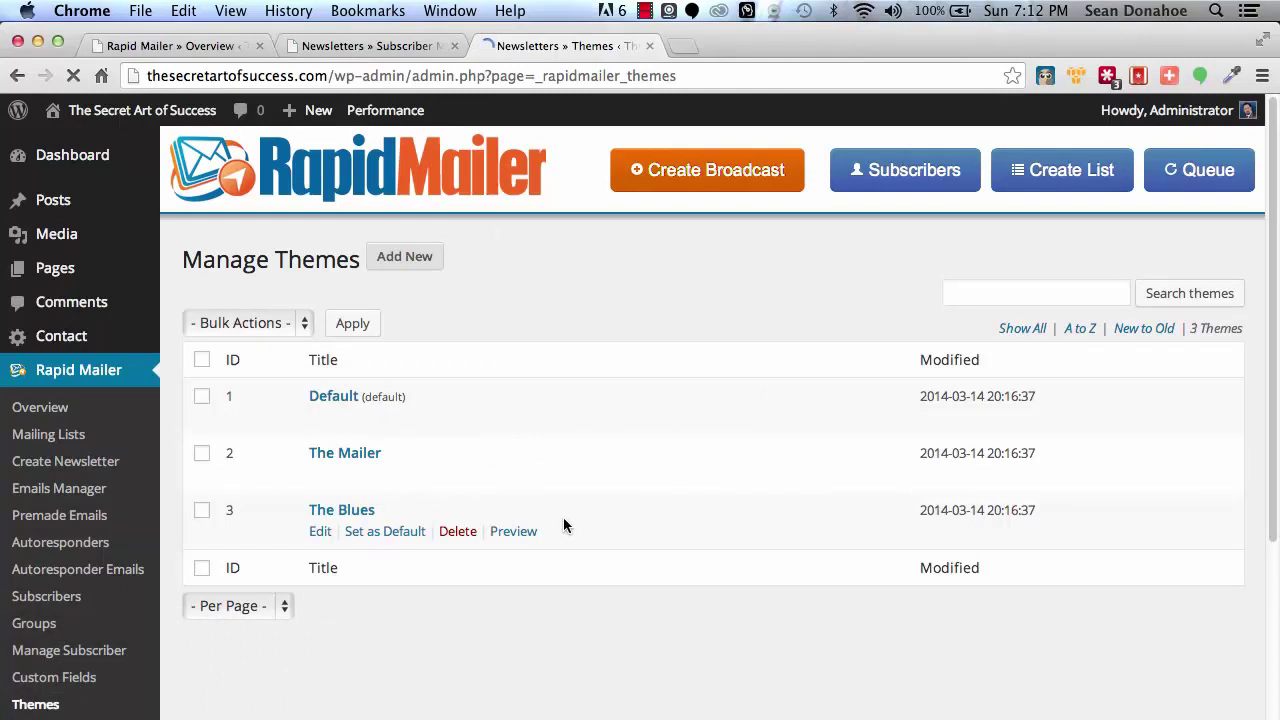
# Begin a new theme and set its type to Upload an HTML File
pyautogui.click(415, 257)
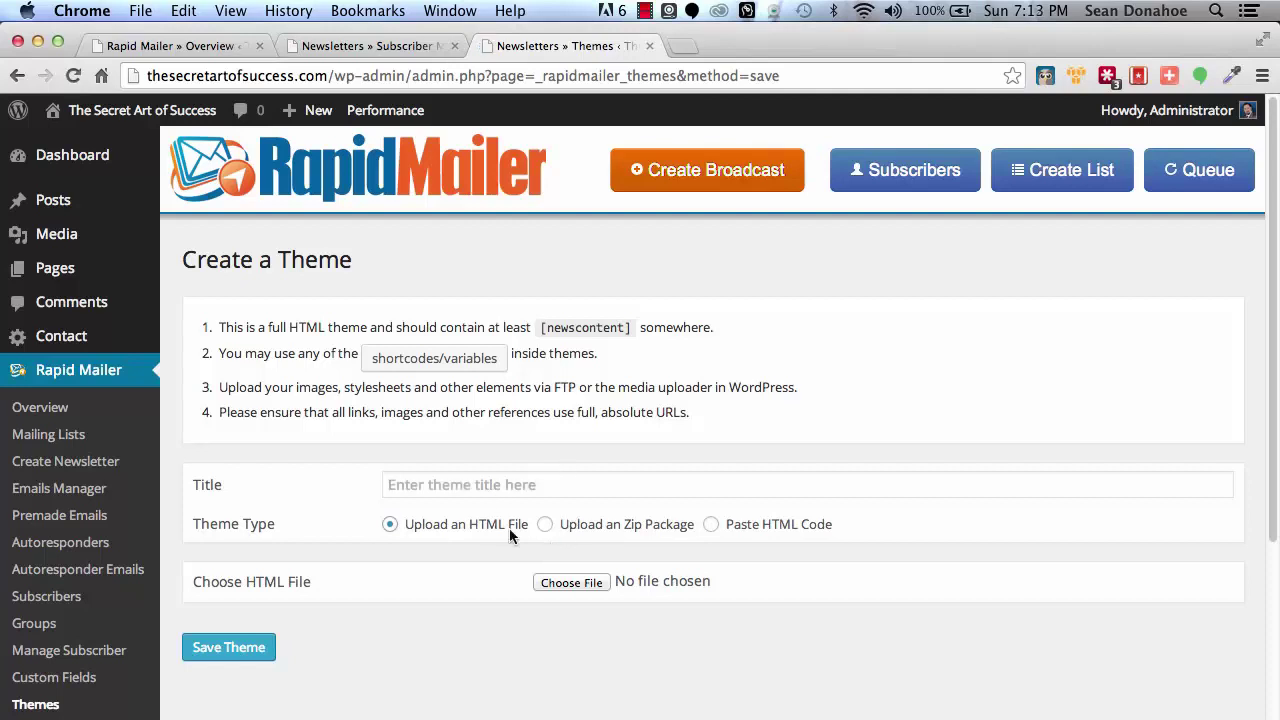
pyautogui.click(742, 528)
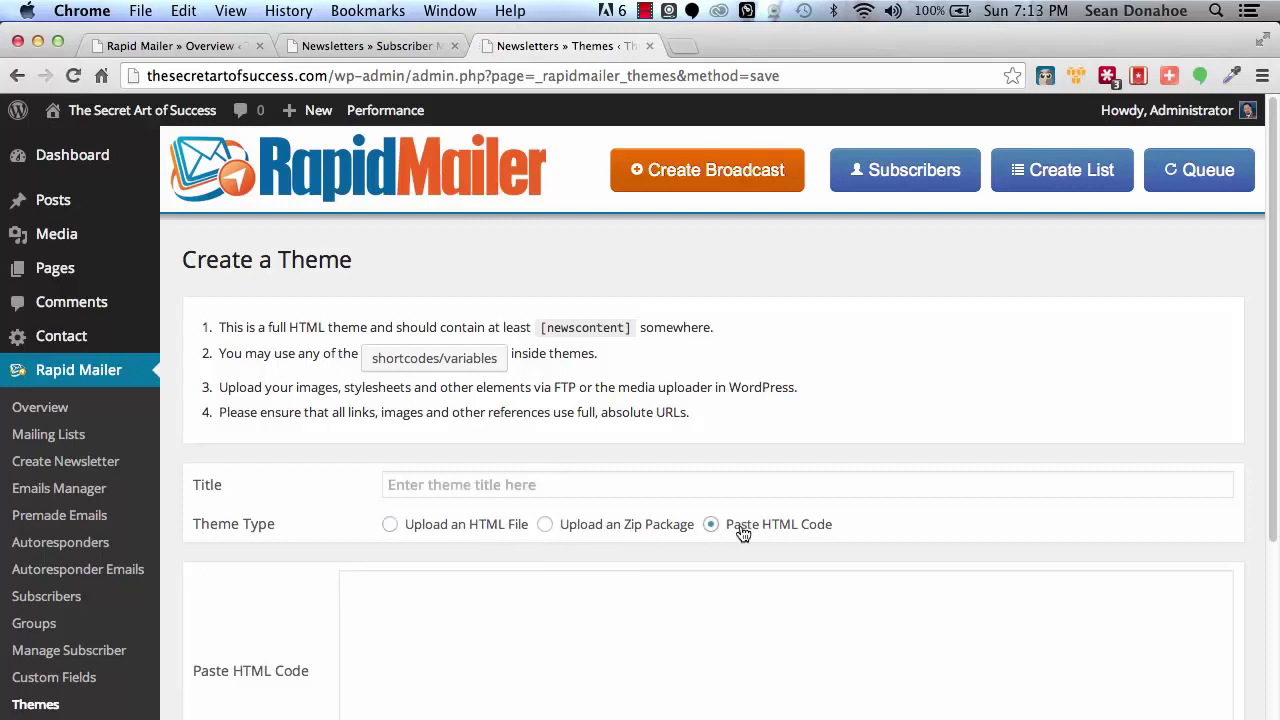
pyautogui.scroll(-2, 526, 686)
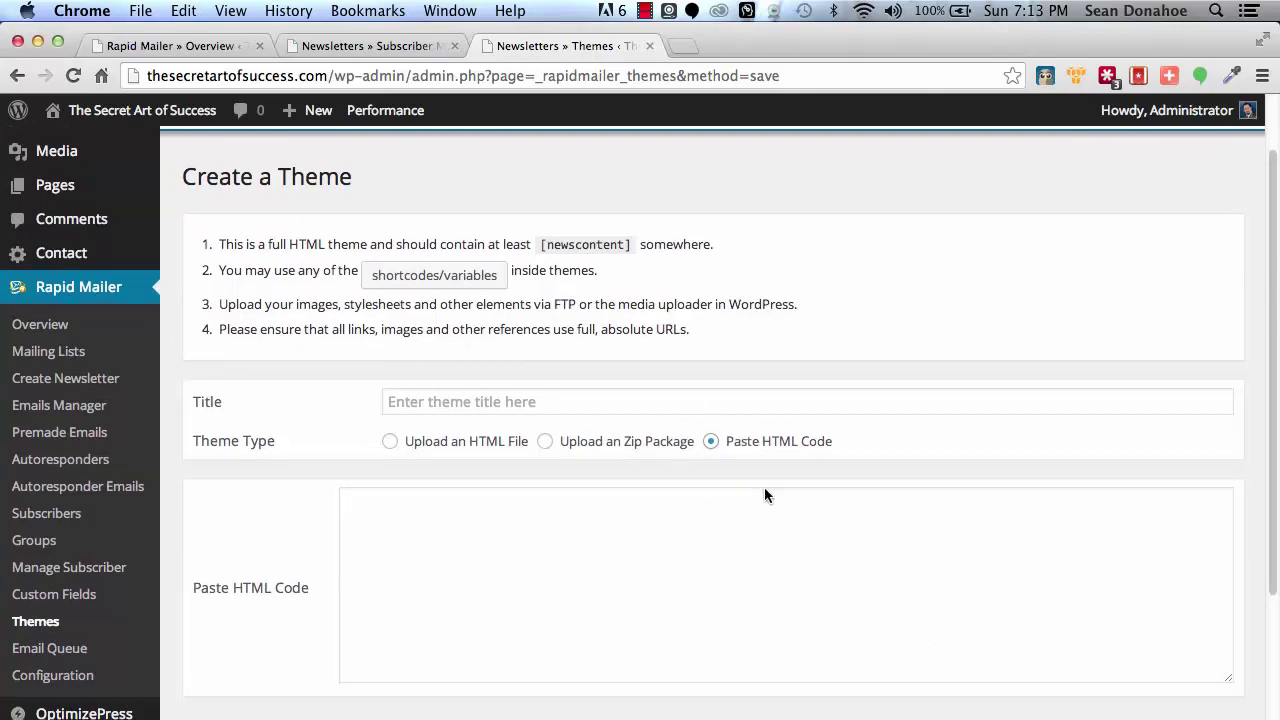
pyautogui.click(545, 441)
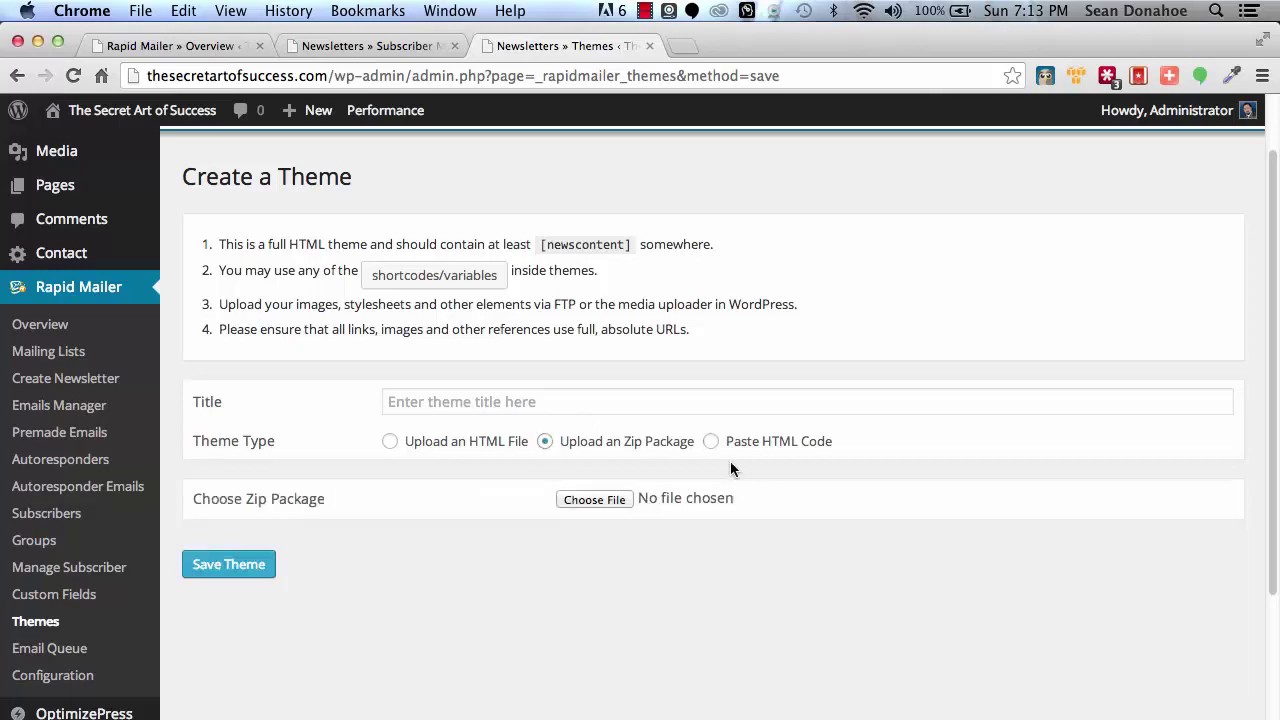
pyautogui.click(404, 442)
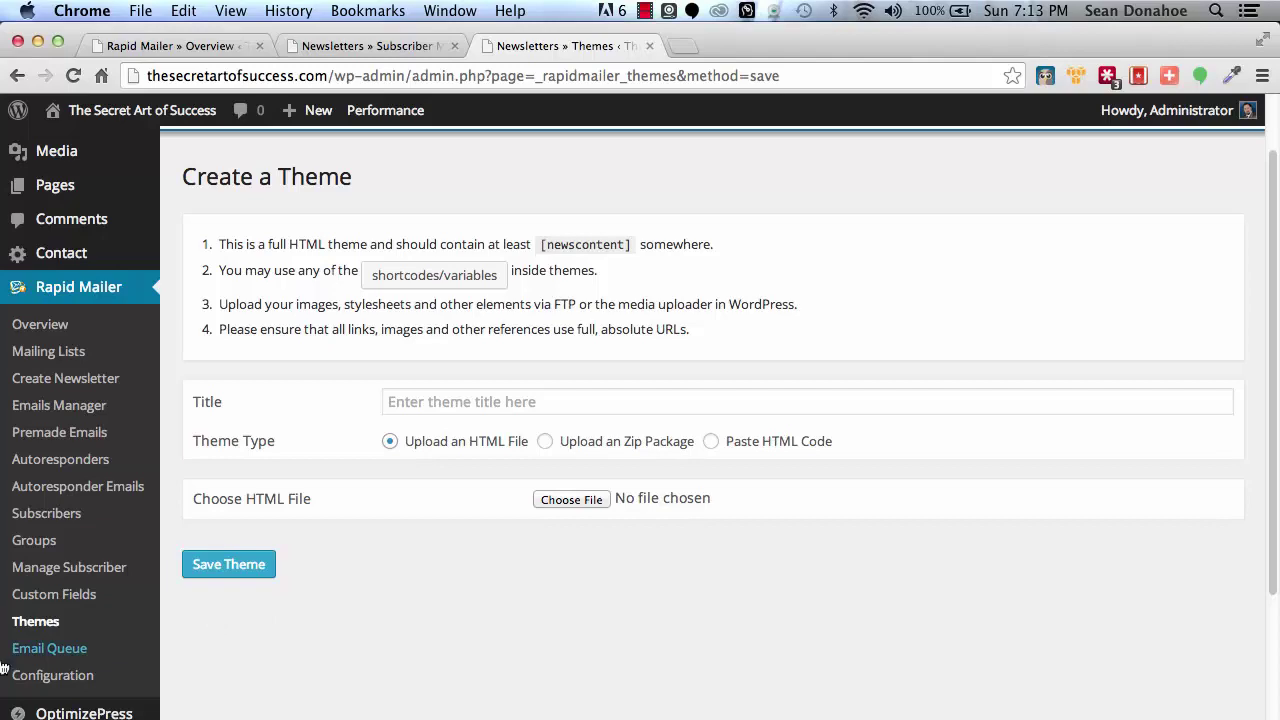
# Open the Email Queue and highlight its schedule of 20 emails every 2 minutes
pyautogui.click(74, 656)
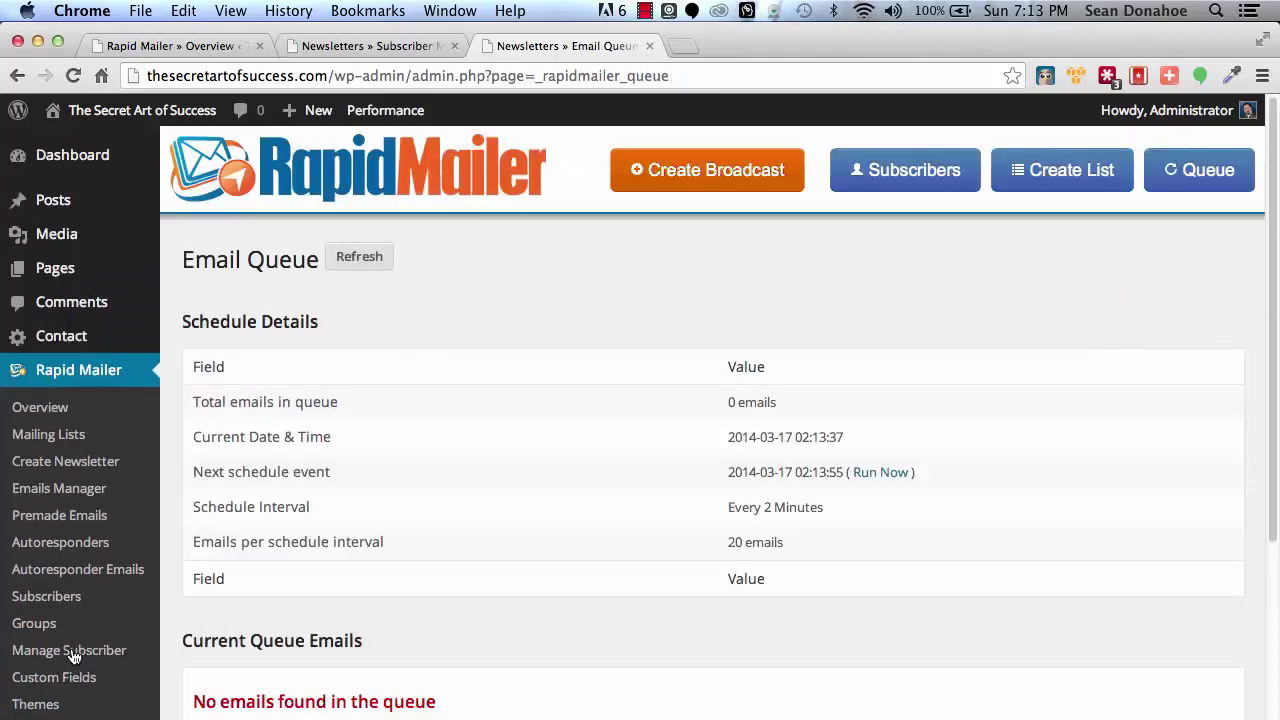
pyautogui.scroll(-4, 439, 614)
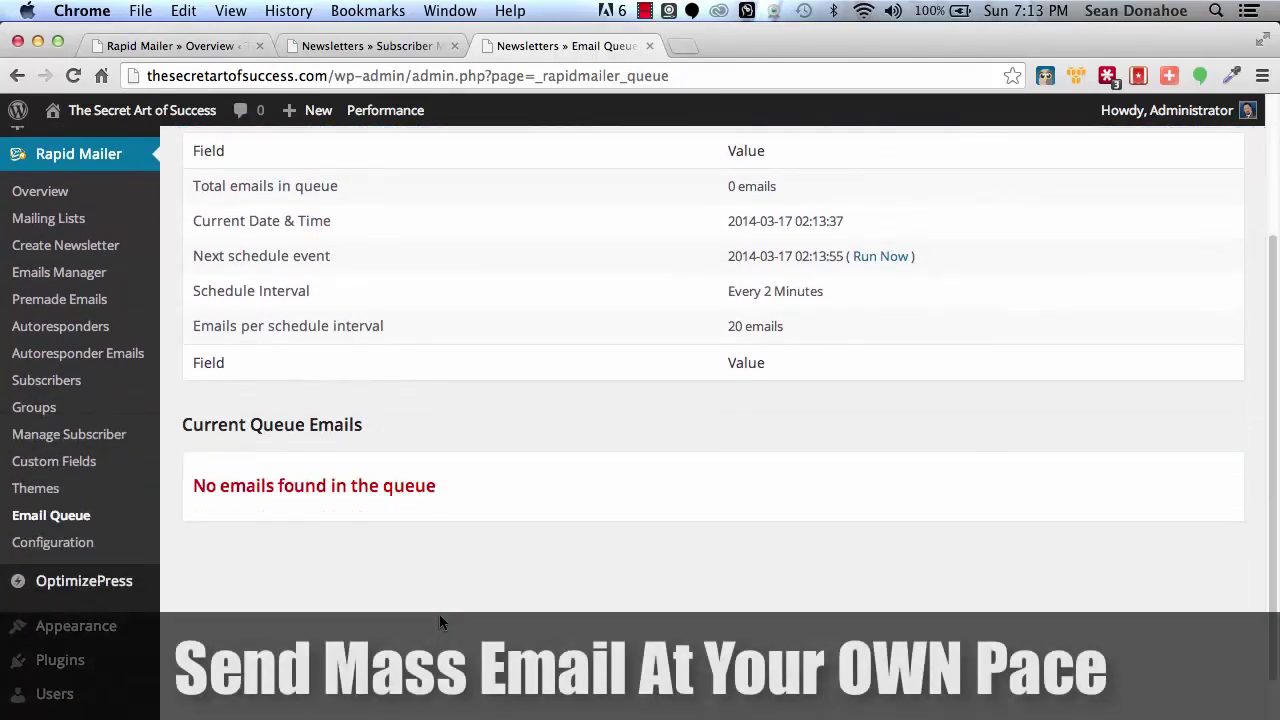
pyautogui.scroll(1, 439, 620)
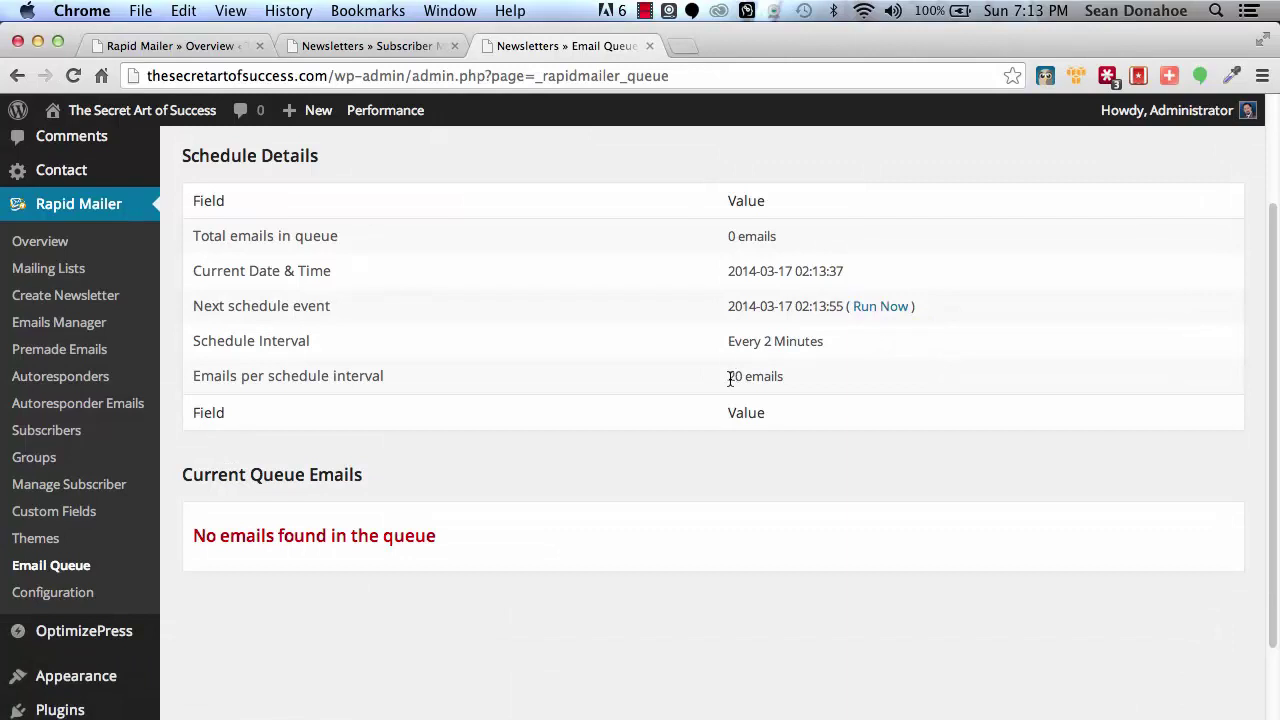
pyautogui.moveTo(729, 378); pyautogui.dragTo(788, 375)
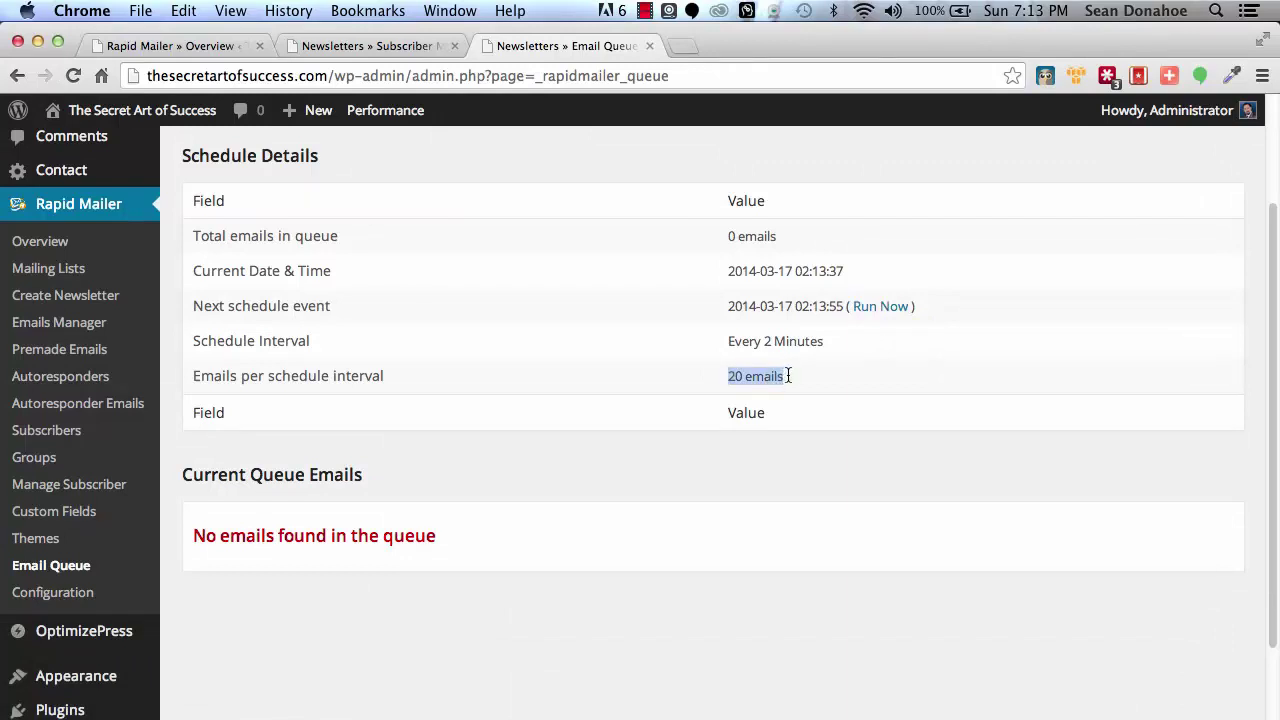
pyautogui.click(856, 389)
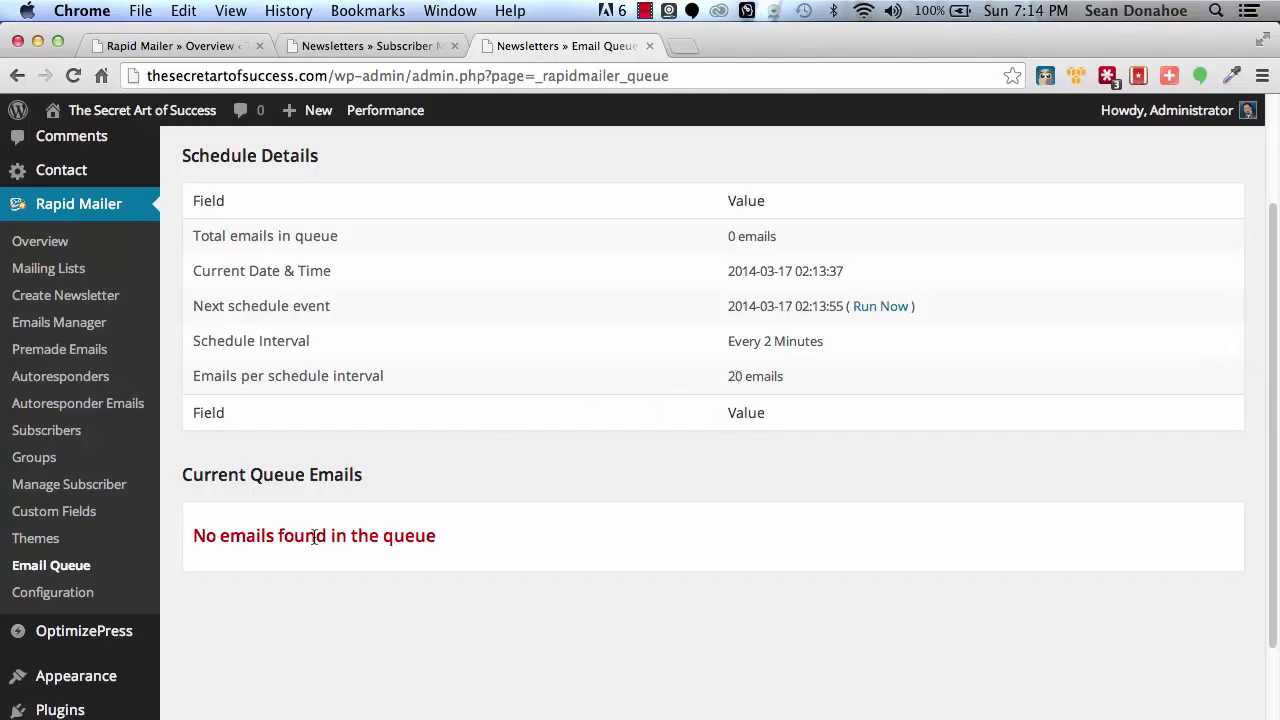
# Review the General tab's mail settings: Mail Type WP Mail (recommended), Gzip Compression off
pyautogui.click(42, 603)
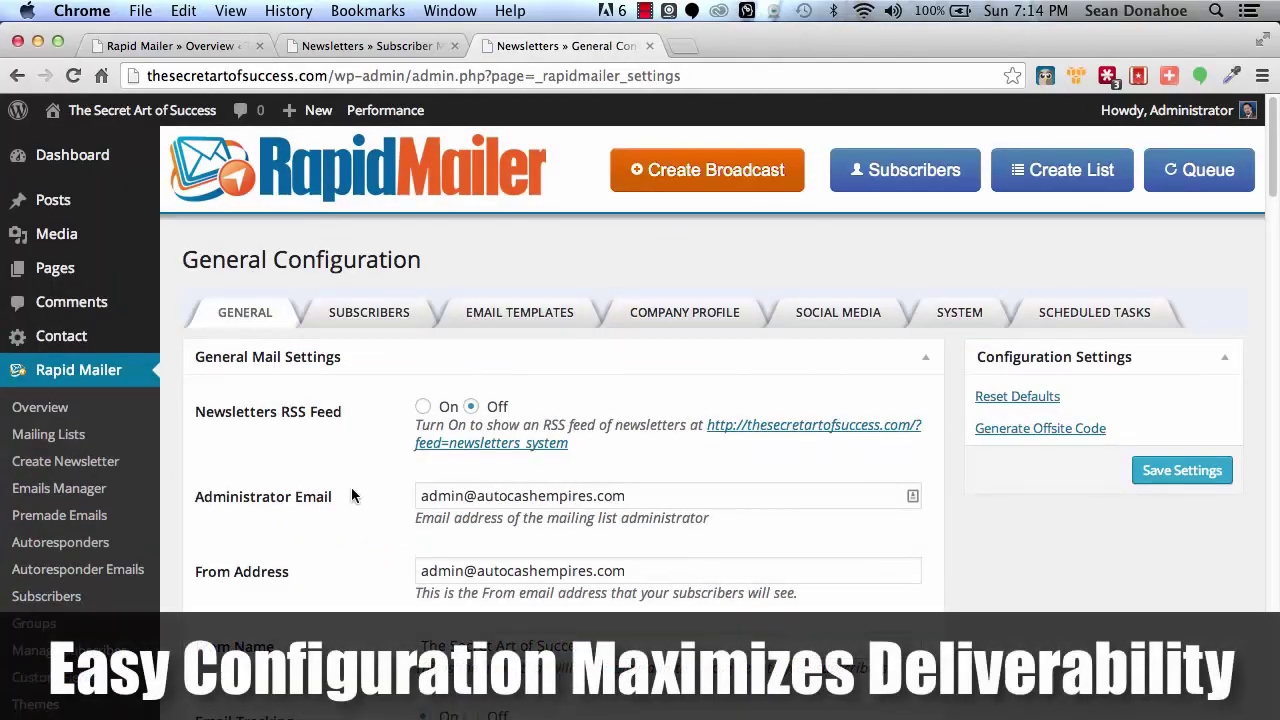
pyautogui.scroll(-1, 351, 494)
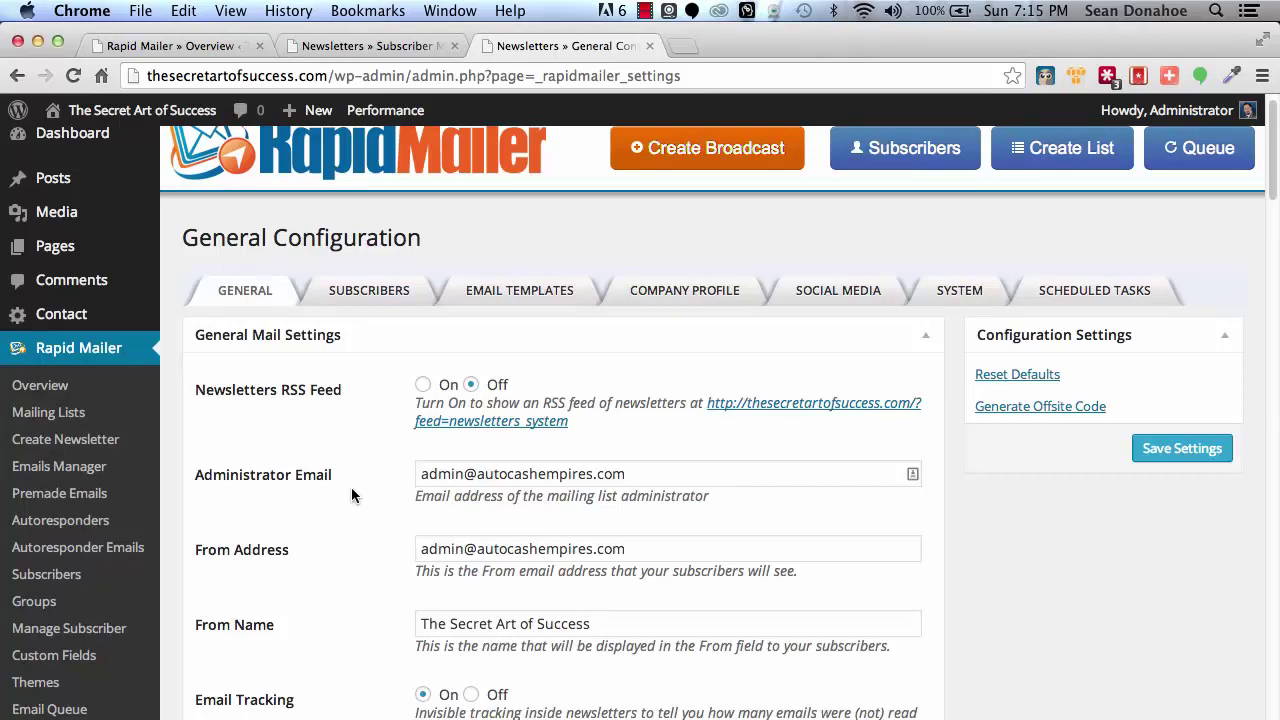
pyautogui.scroll(1, 351, 487)
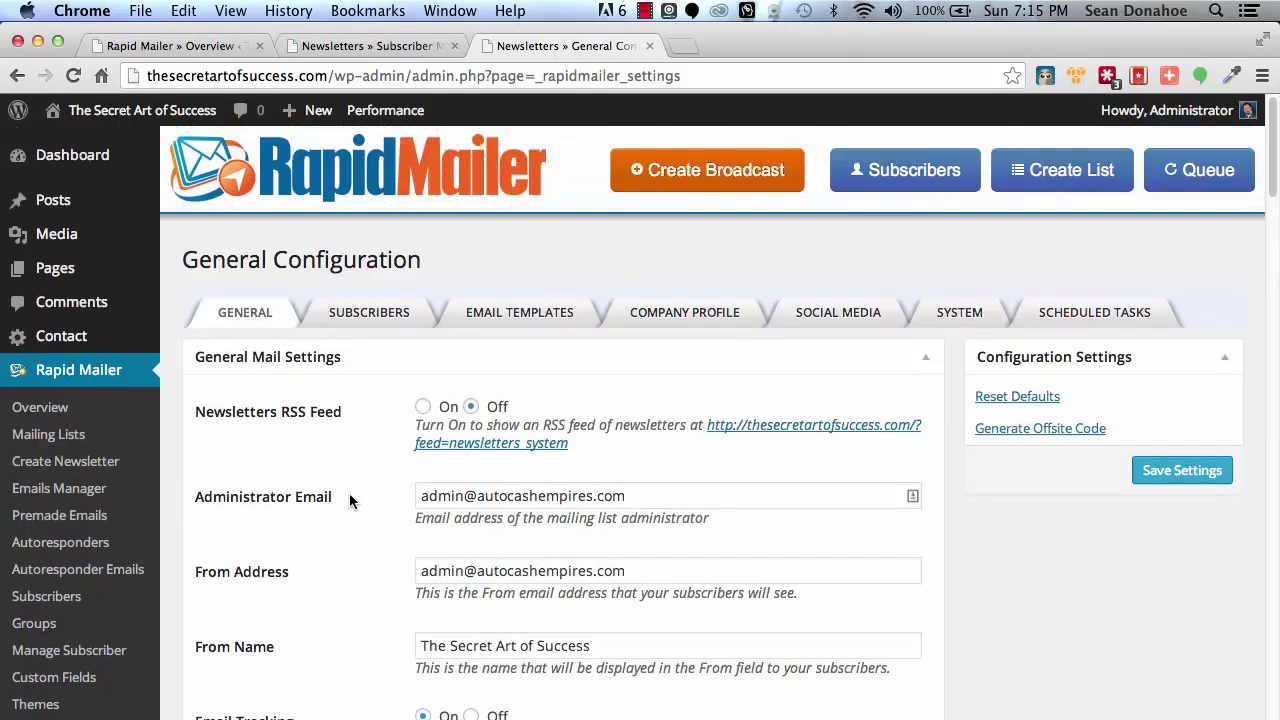
pyautogui.scroll(-5, 349, 500)
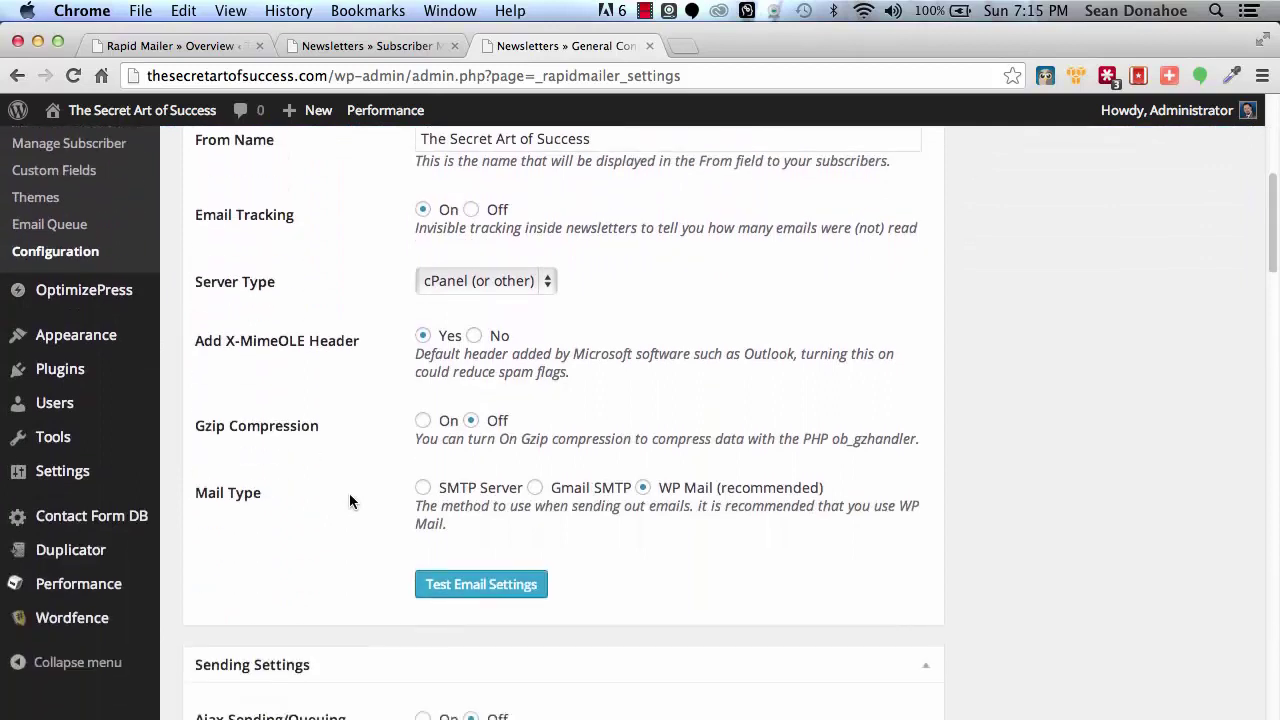
pyautogui.scroll(-1, 349, 501)
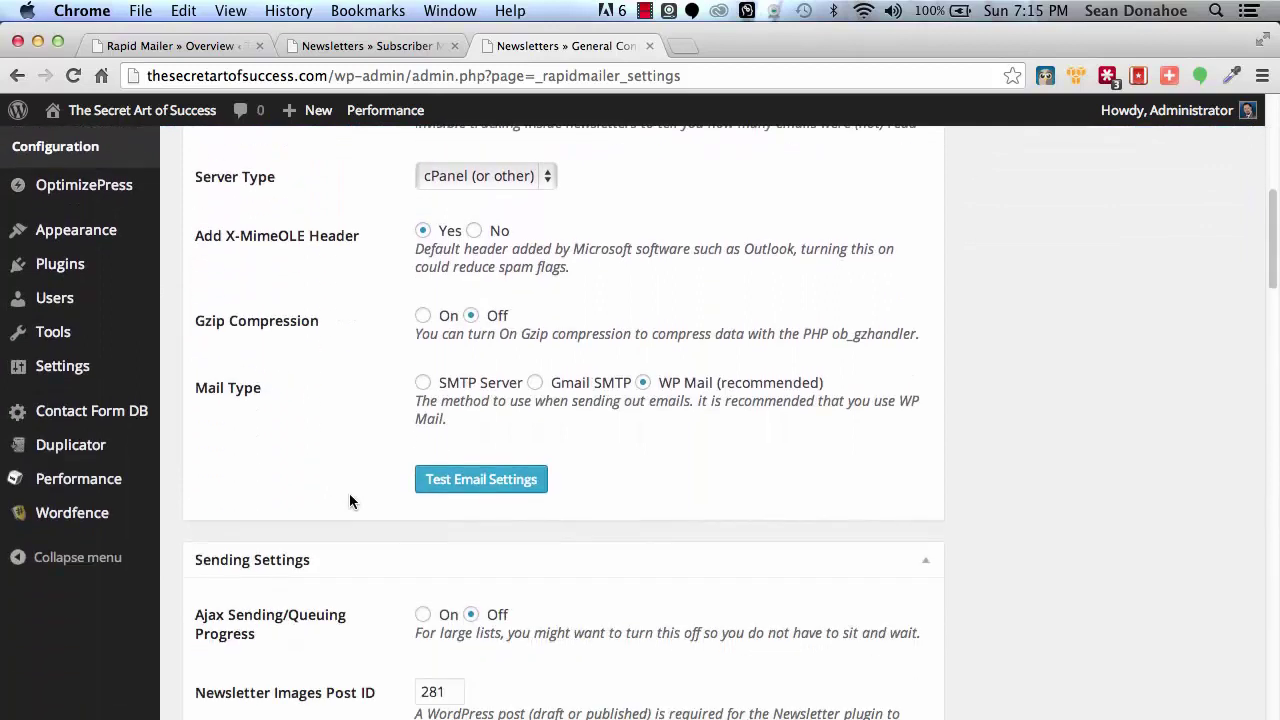
# Try Gmail SMTP and WP Mail, then choose SMTP Server (host mail.domain.com, port 25)
pyautogui.click(537, 384)
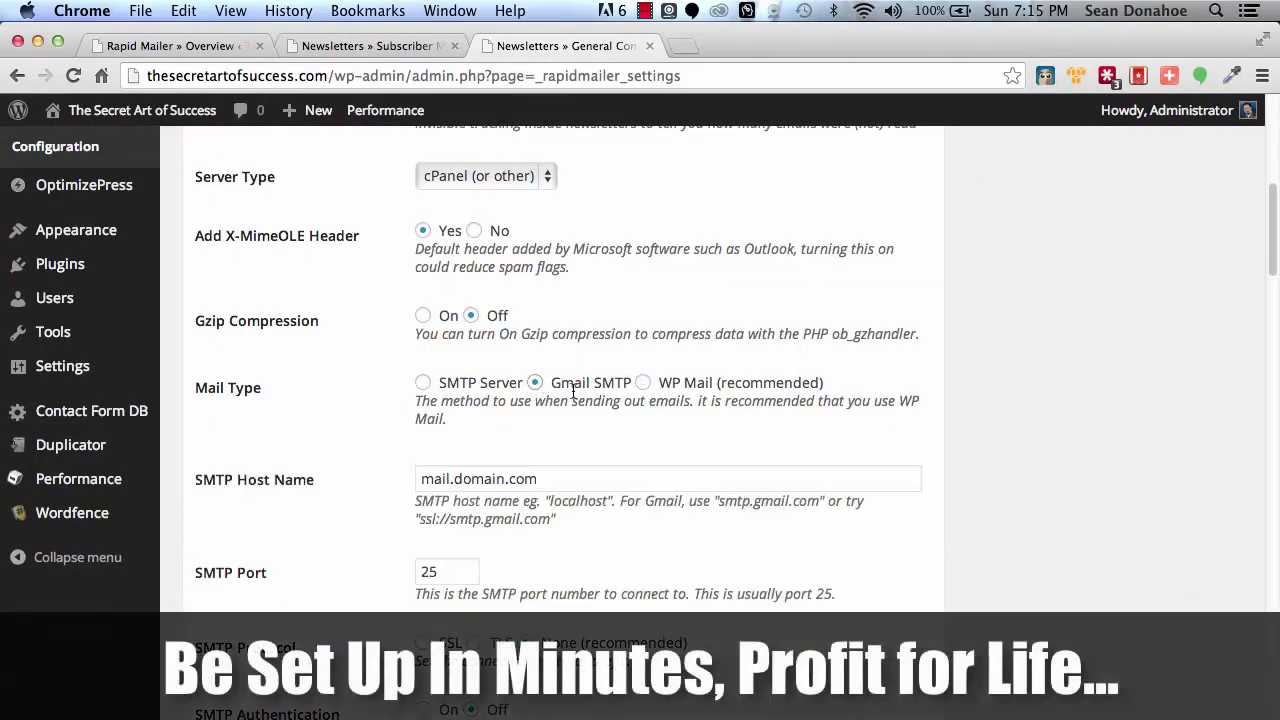
pyautogui.click(643, 384)
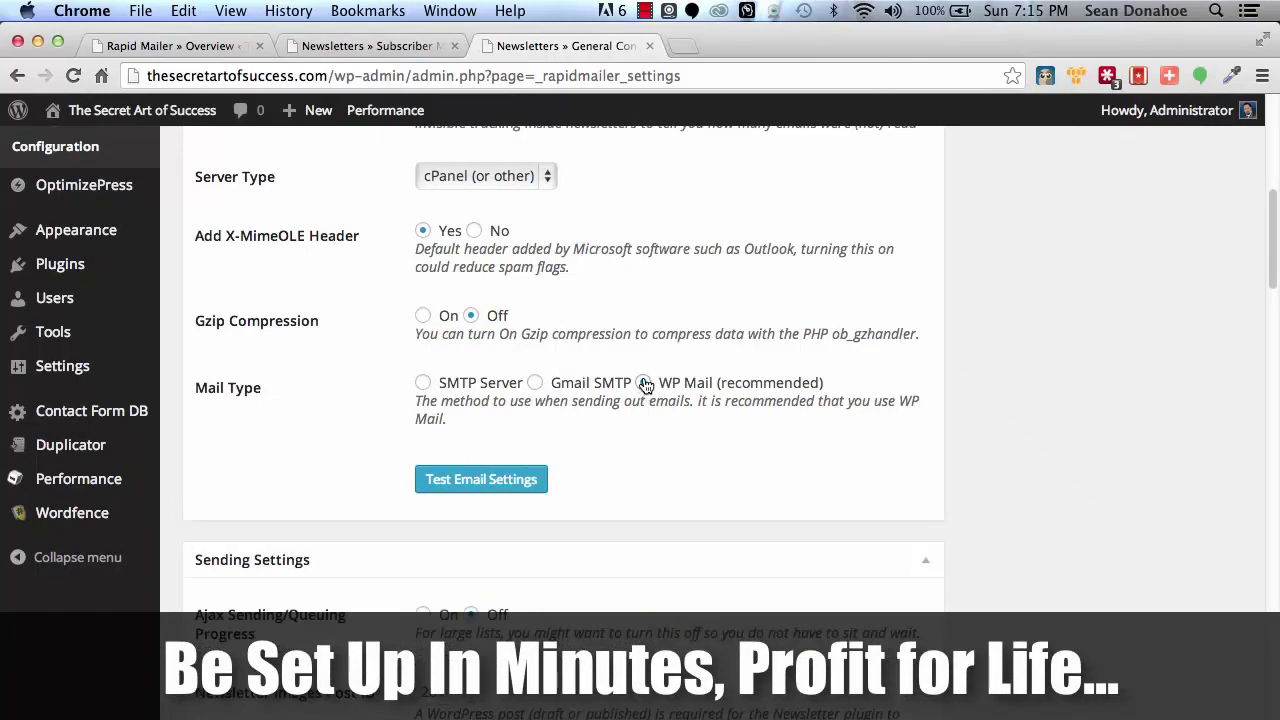
pyautogui.click(425, 384)
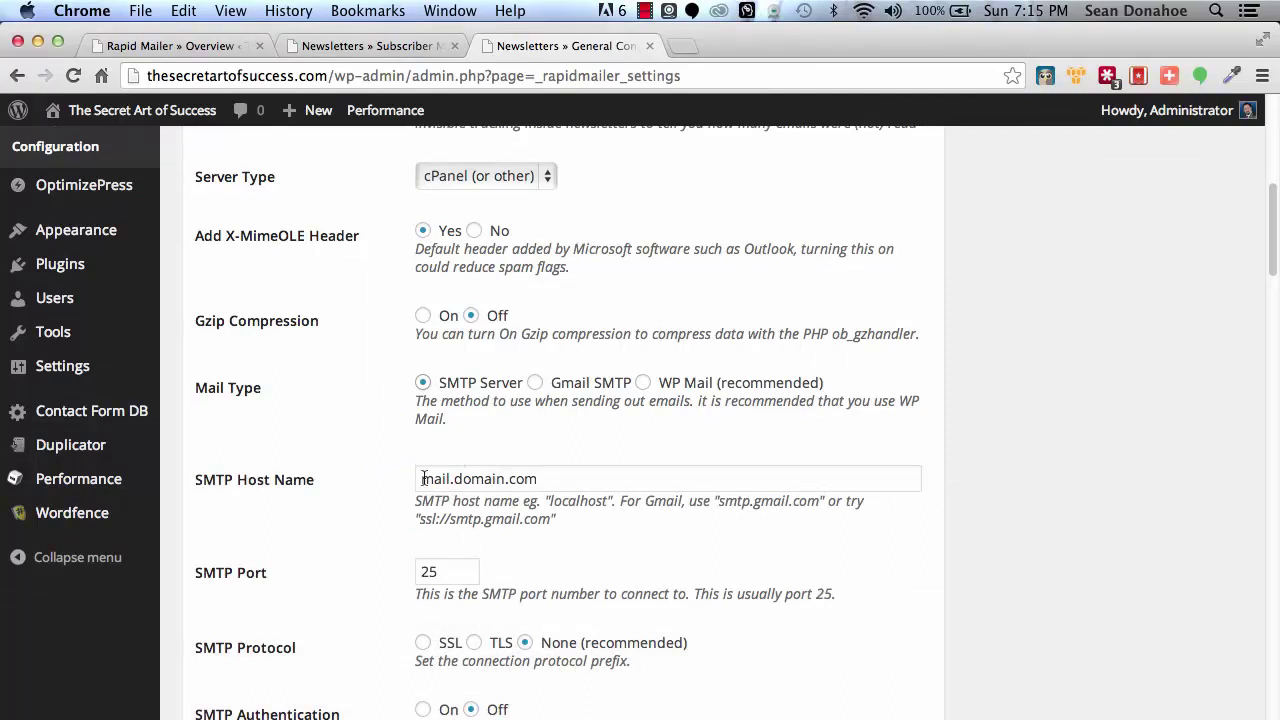
pyautogui.scroll(-5, 309, 533)
pyautogui.scroll(-3, 309, 533)
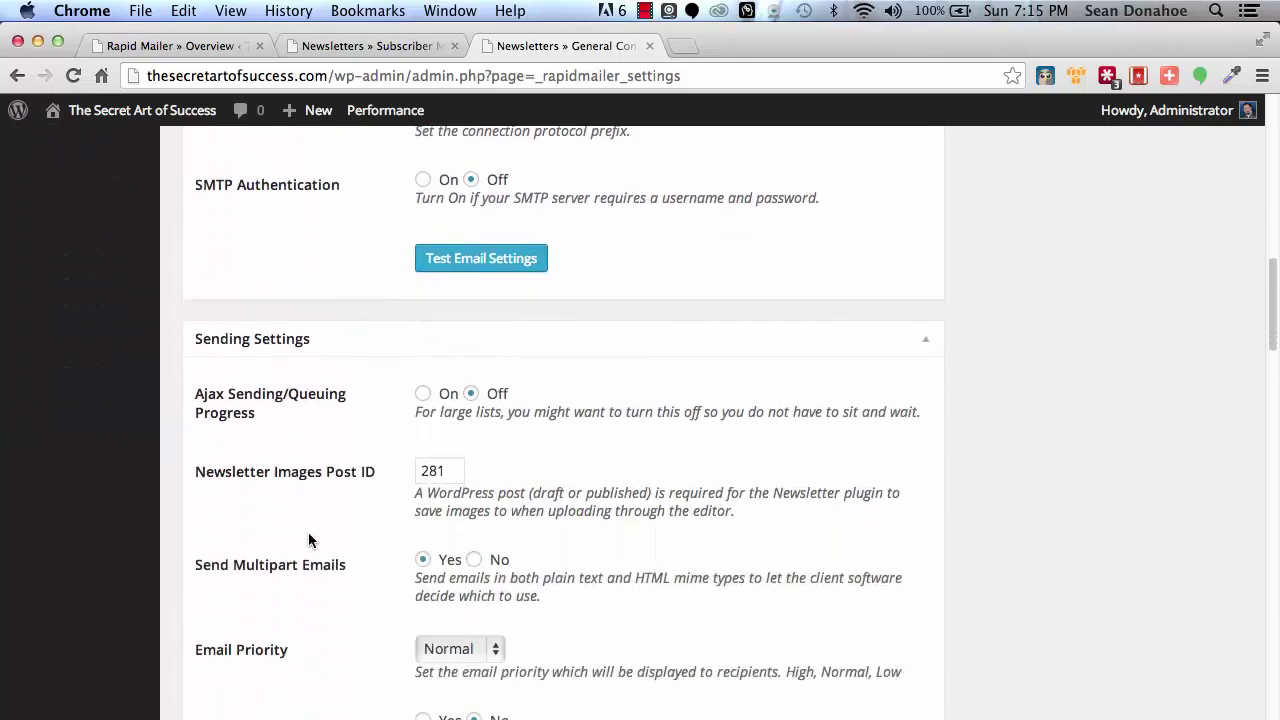
pyautogui.scroll(-6, 309, 537)
pyautogui.scroll(-5, 308, 540)
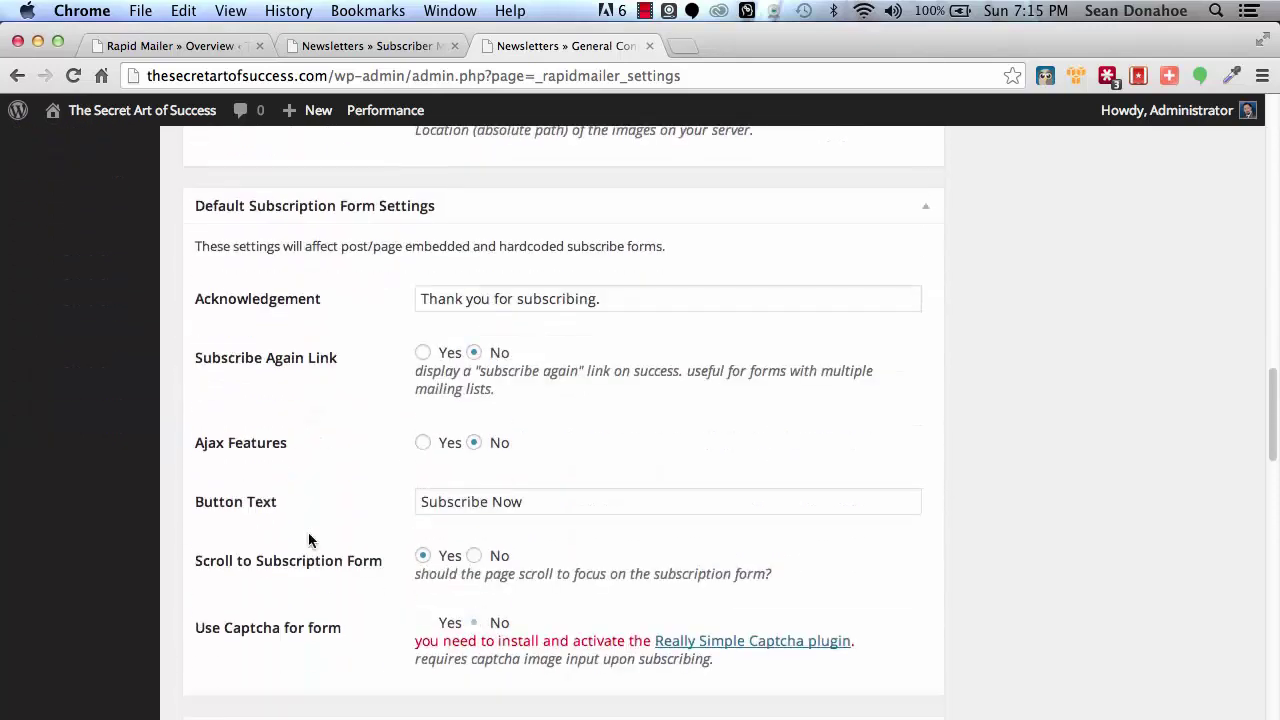
pyautogui.scroll(-5, 309, 535)
pyautogui.scroll(-4, 308, 533)
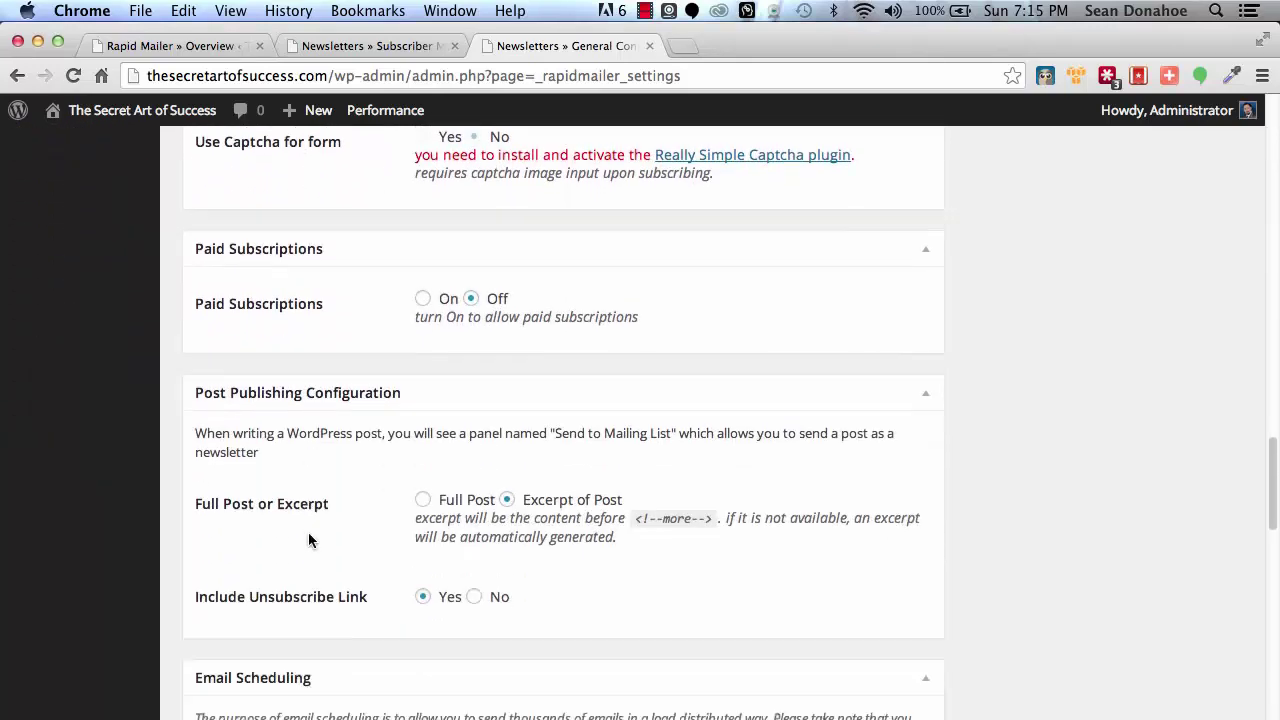
pyautogui.scroll(20, 307, 533)
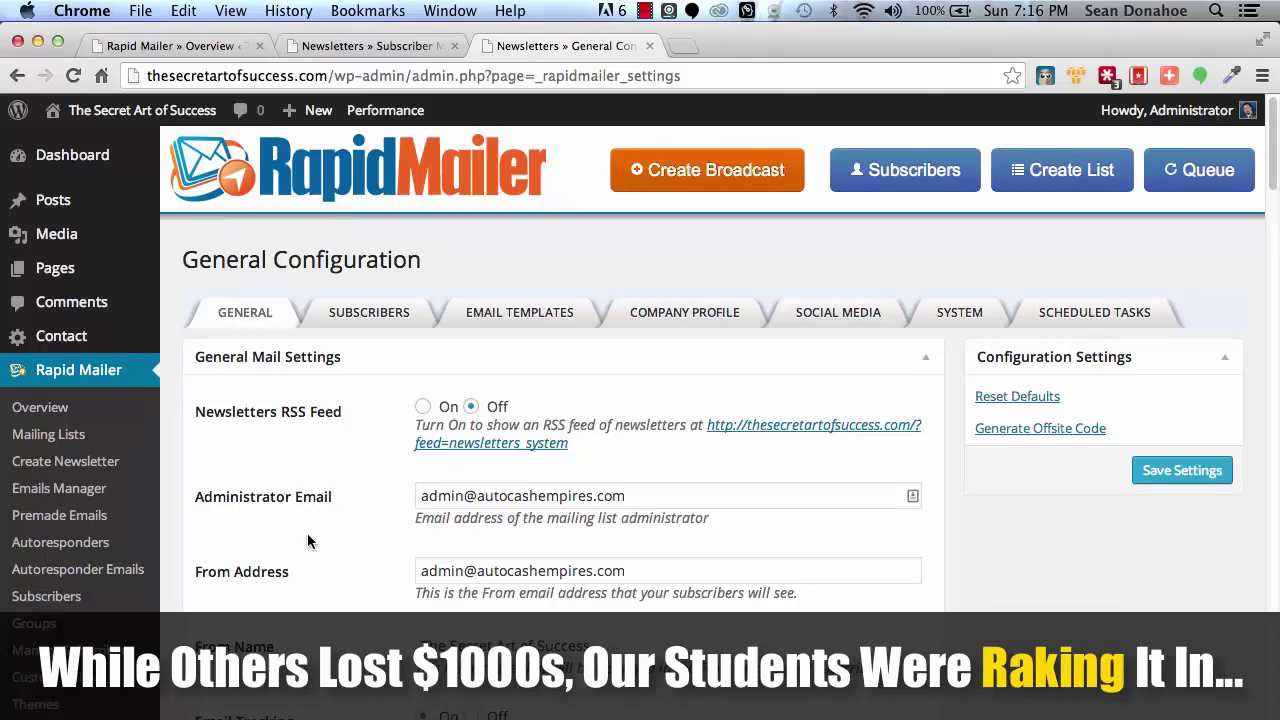
pyautogui.scroll(-15, 385, 590)
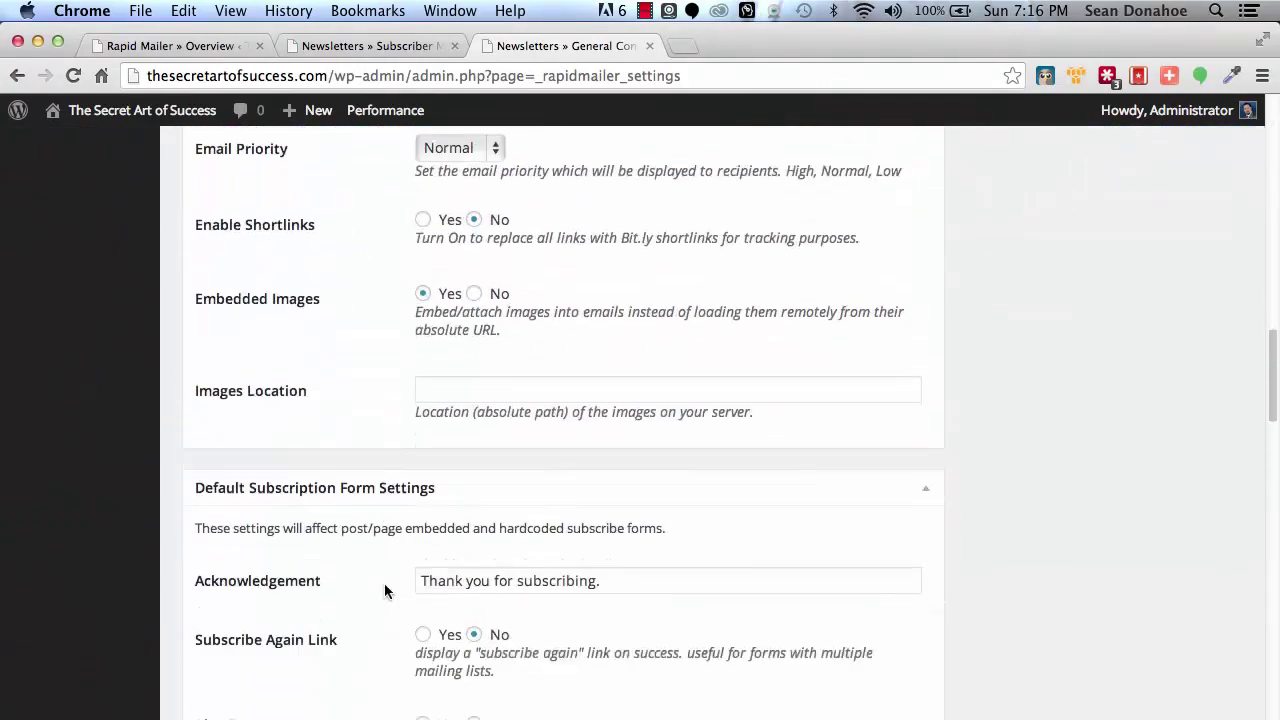
pyautogui.scroll(-10, 384, 590)
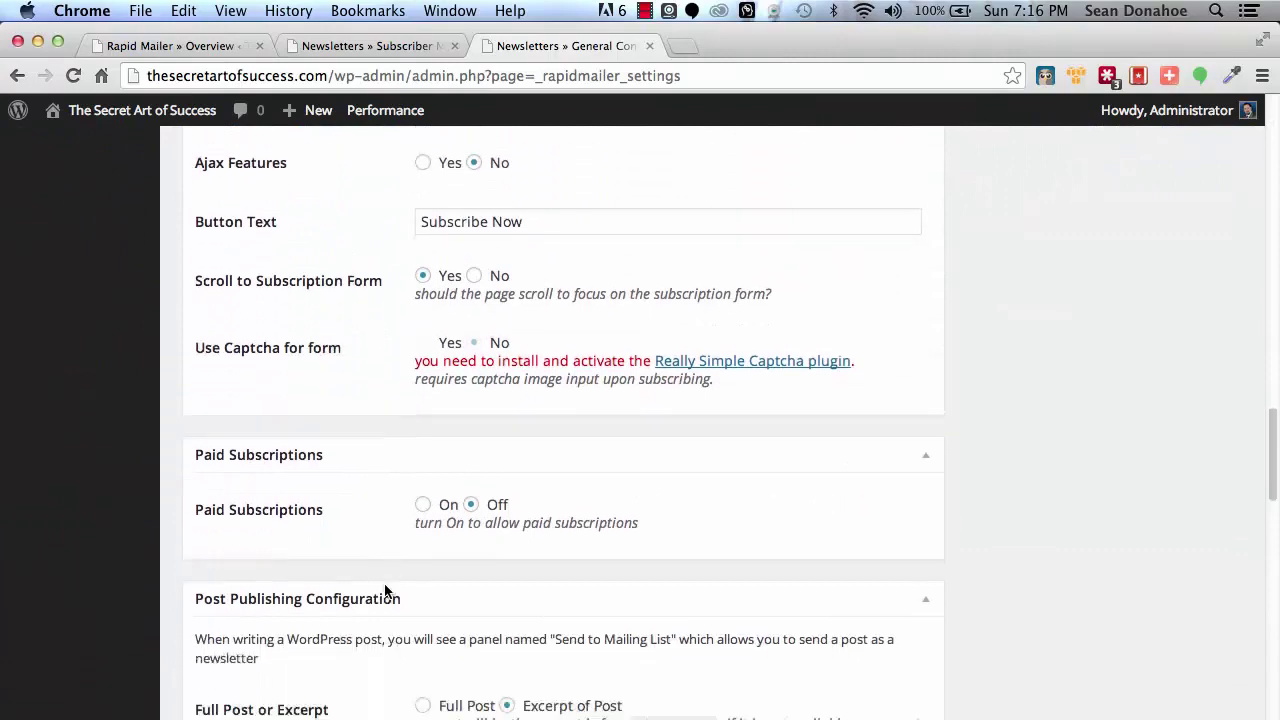
pyautogui.scroll(-3, 385, 588)
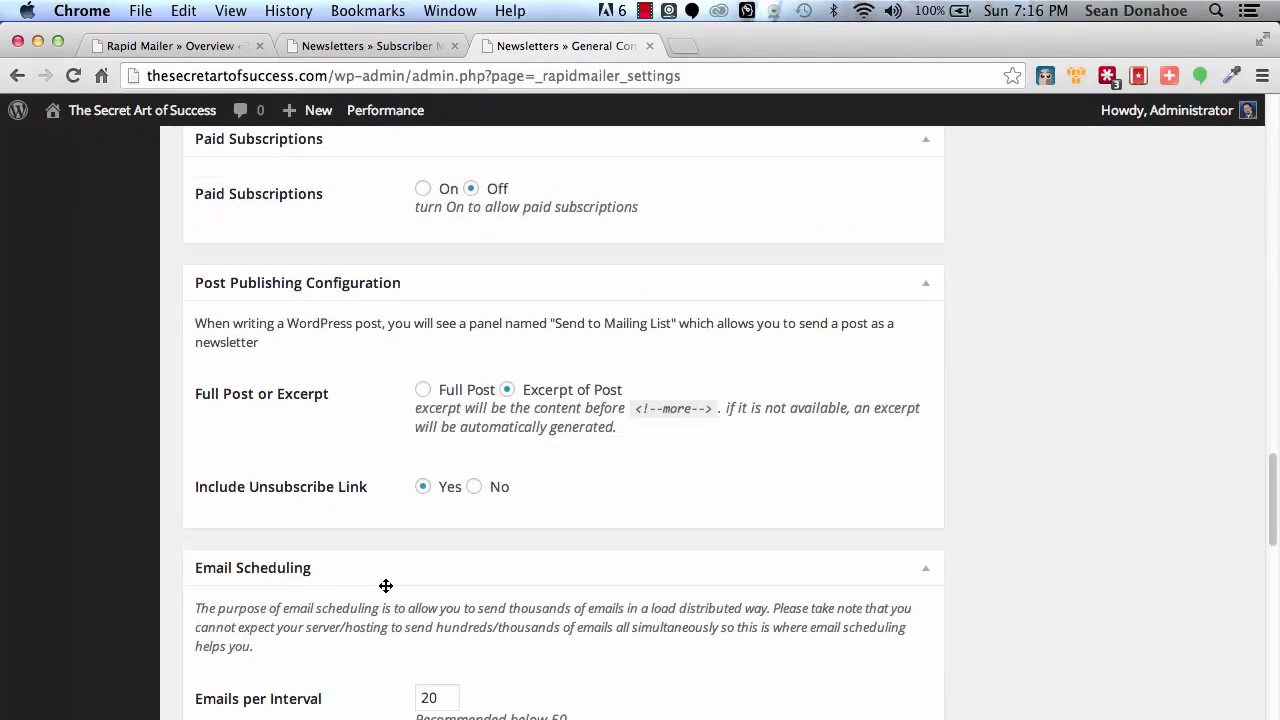
pyautogui.scroll(2, 385, 585)
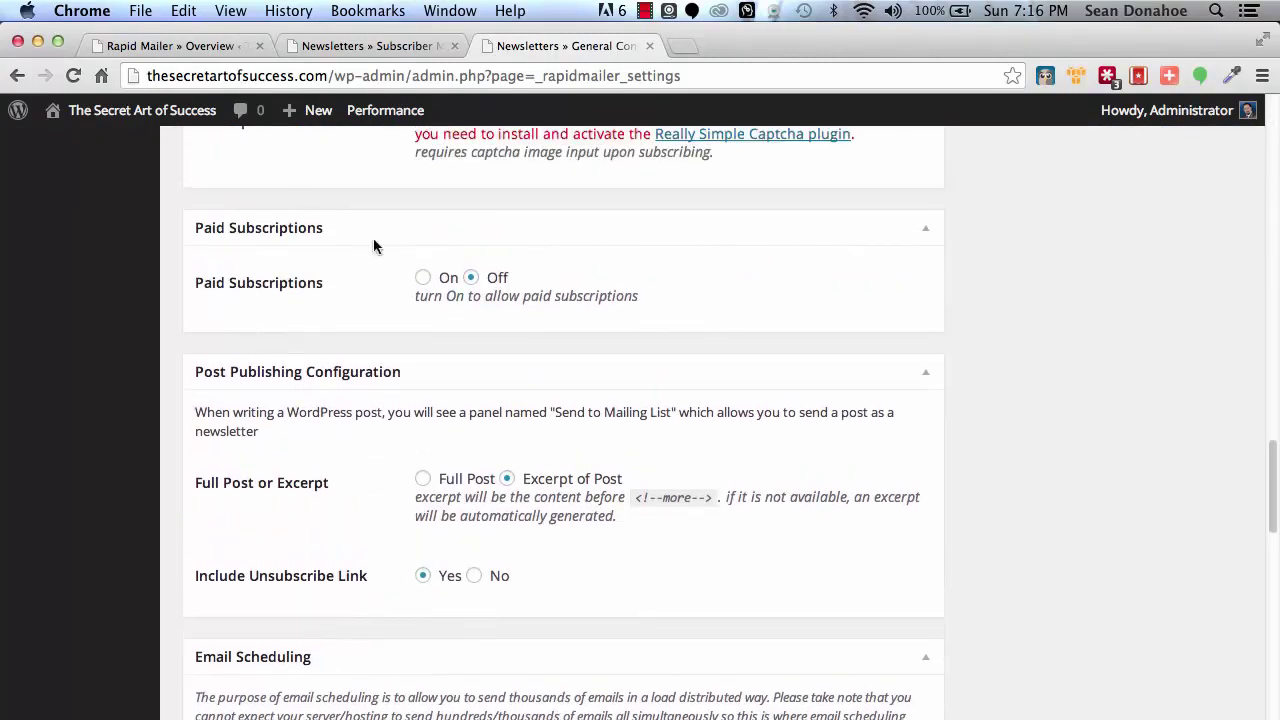
pyautogui.click(423, 278)
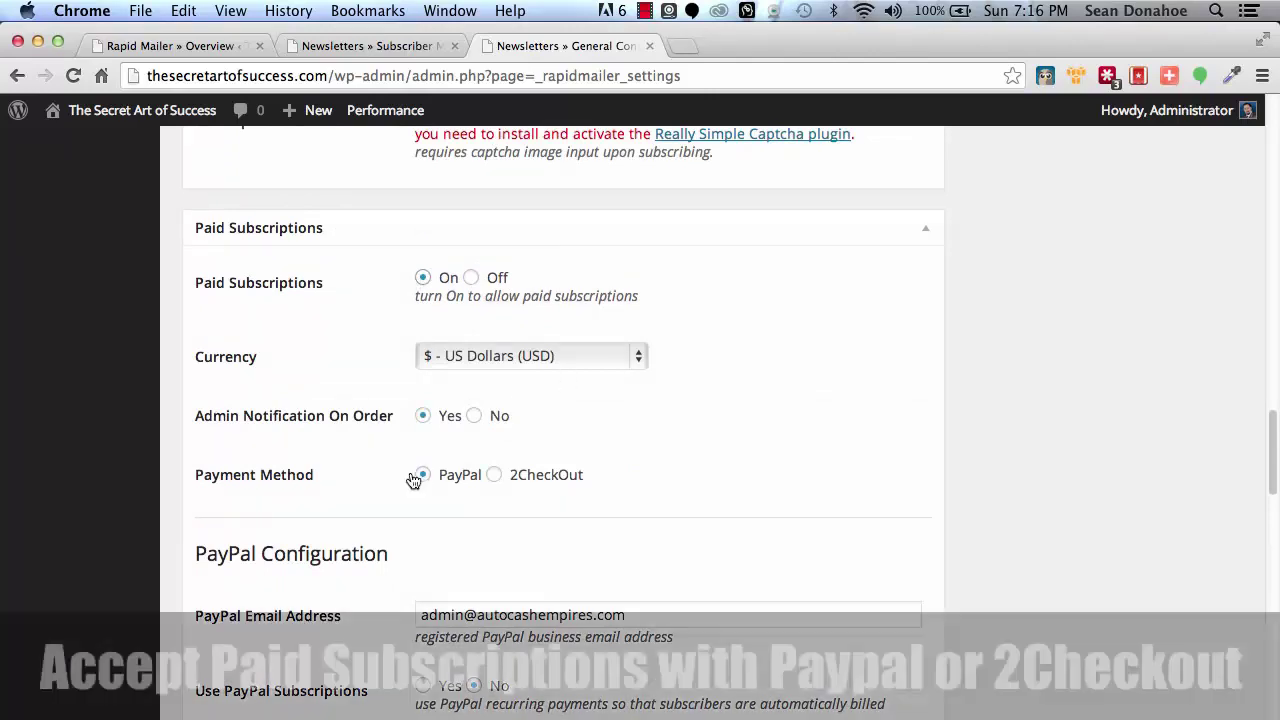
pyautogui.scroll(-3, 329, 514)
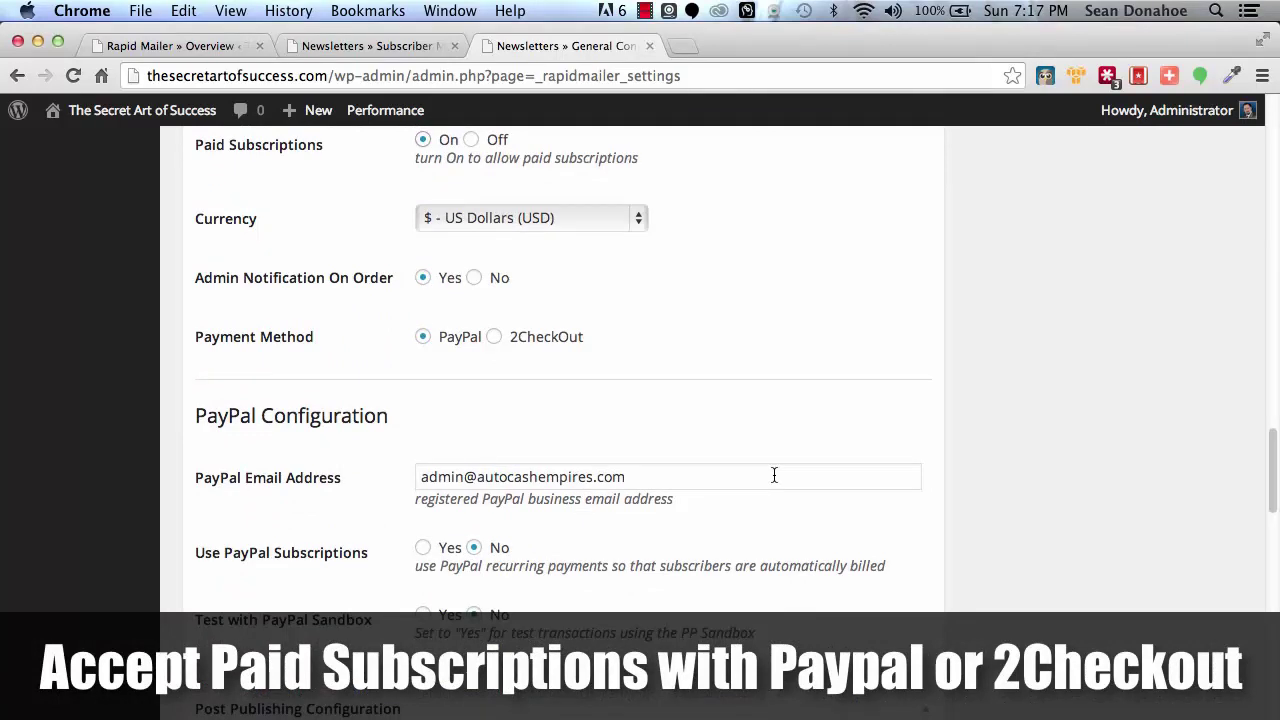
pyautogui.scroll(1, 636, 370)
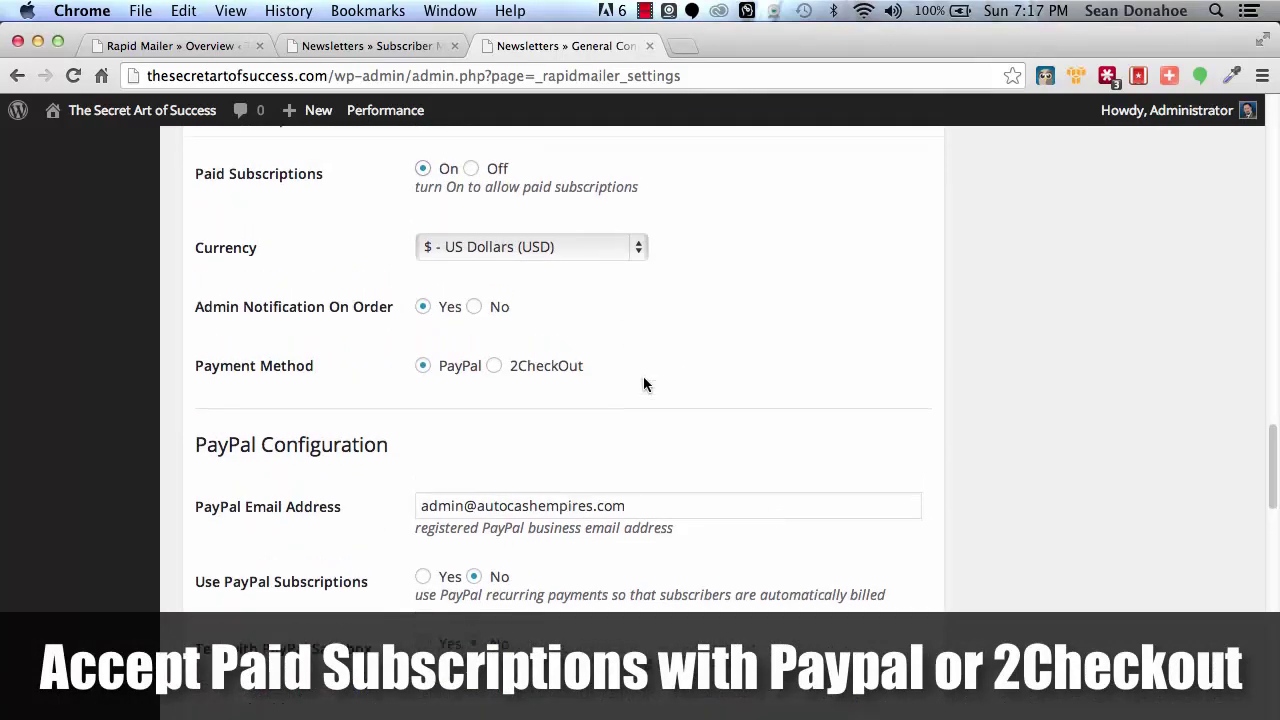
pyautogui.click(471, 168)
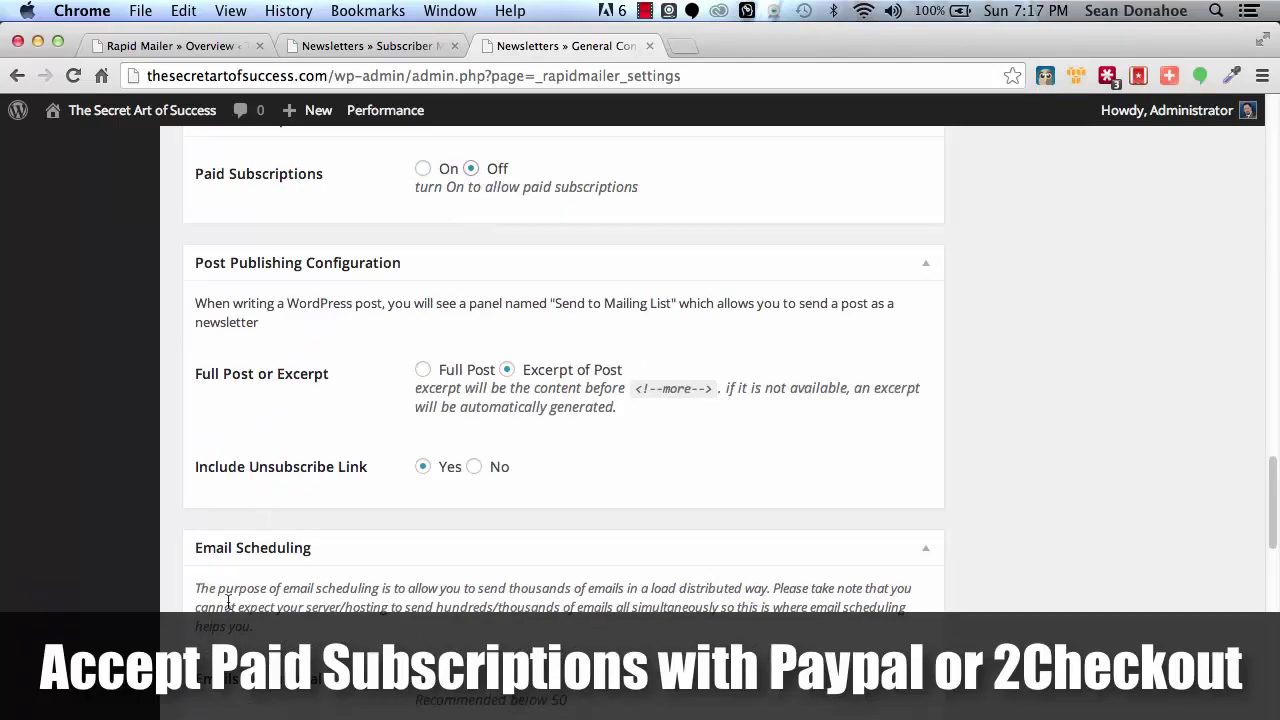
pyautogui.scroll(-15, 193, 590)
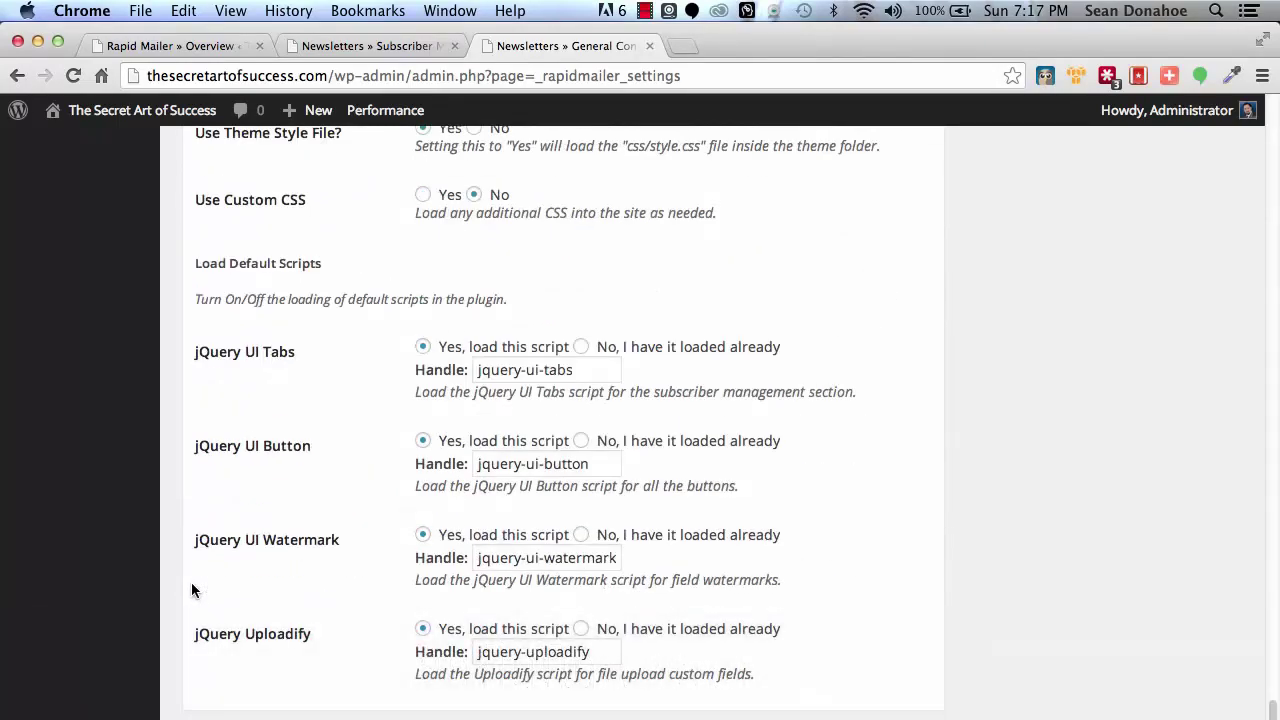
pyautogui.scroll(20, 193, 590)
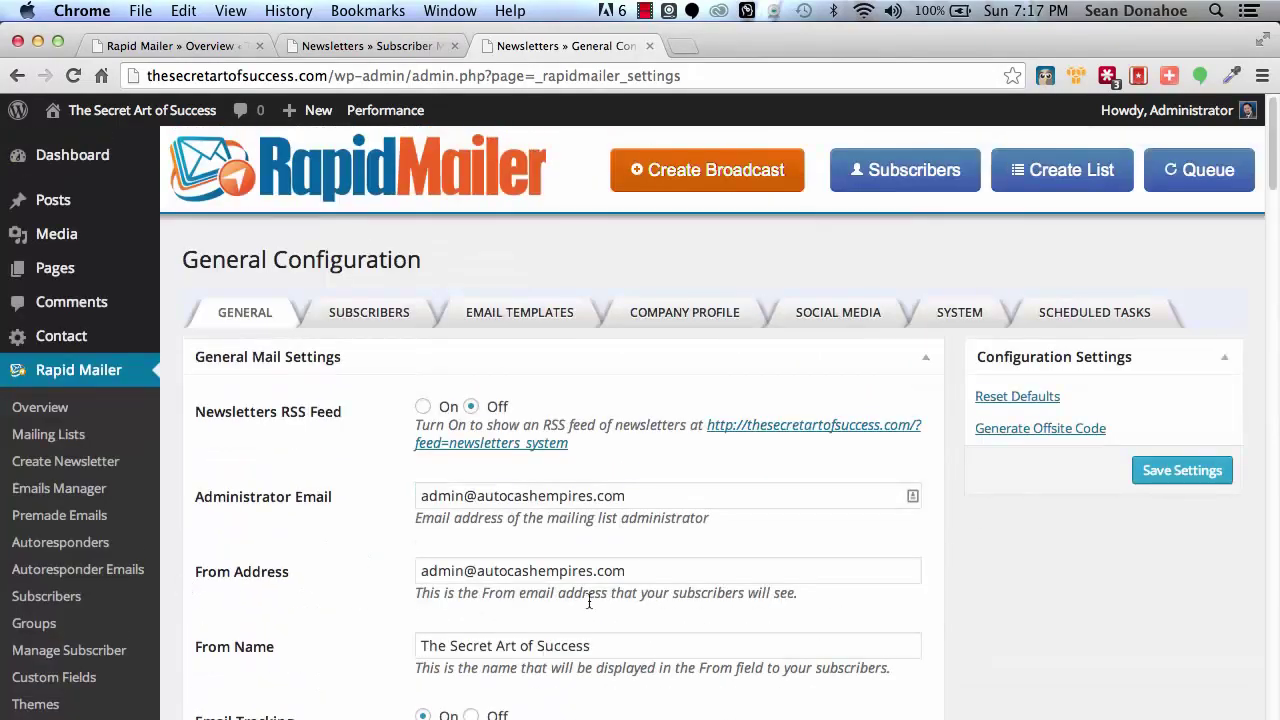